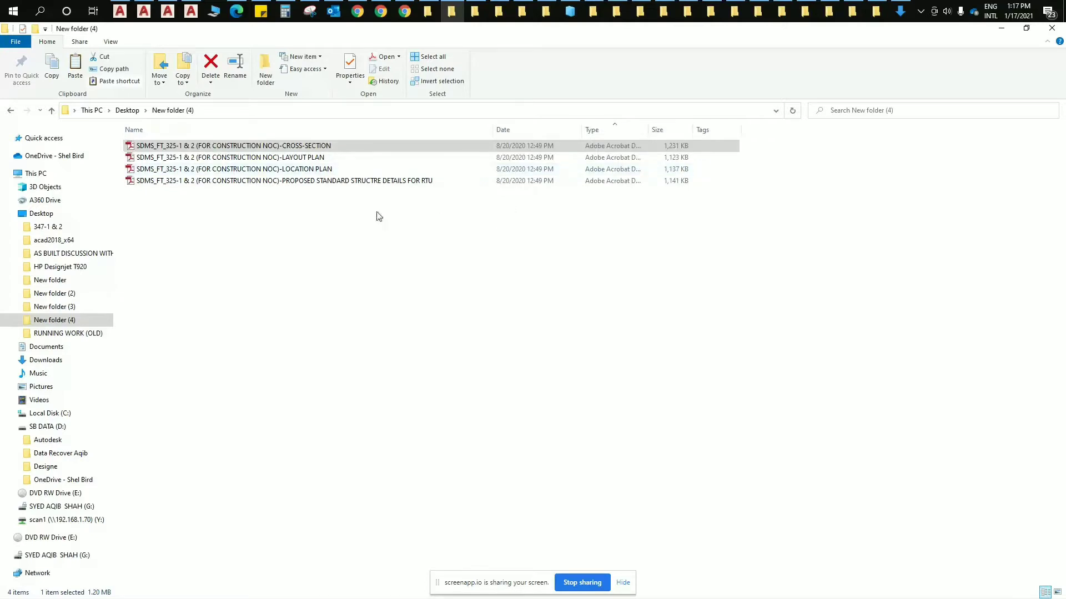
Step: Open the SDMS_FT_325-1 & 2 (FOR CONSTRUCTION NOC)-LOCATION PLAN PDF in Adobe Acrobat Pro and maximize its window
right_click(281, 206)
click(357, 247)
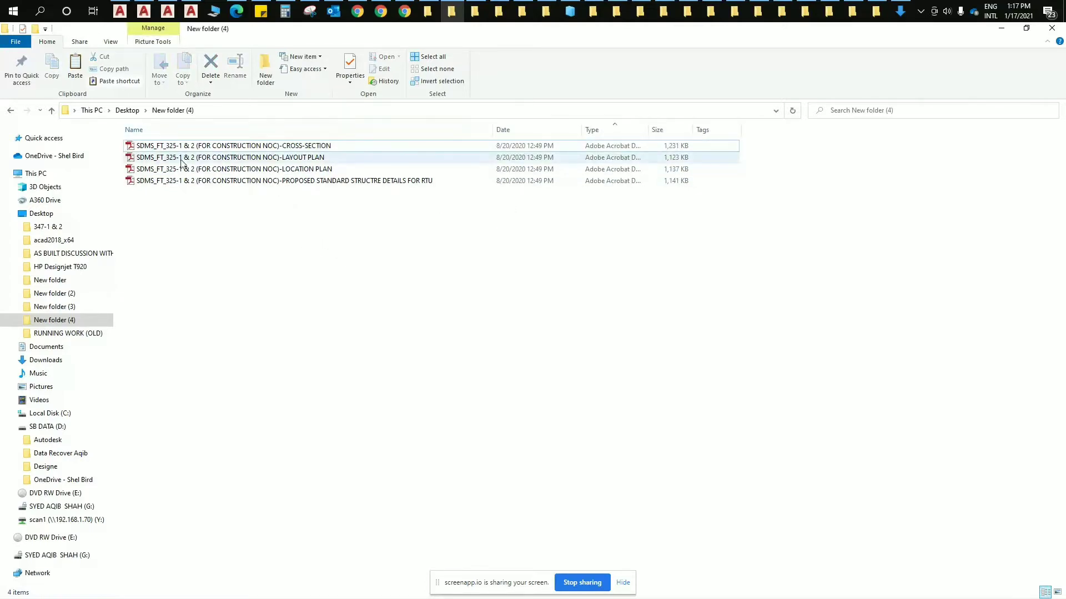
click(282, 170)
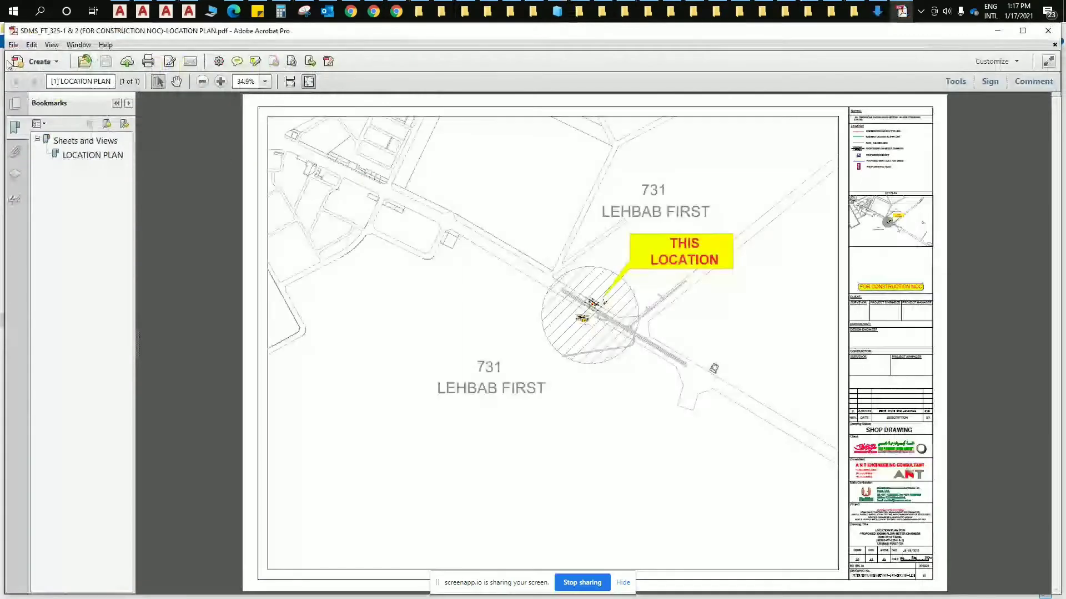
click(1027, 33)
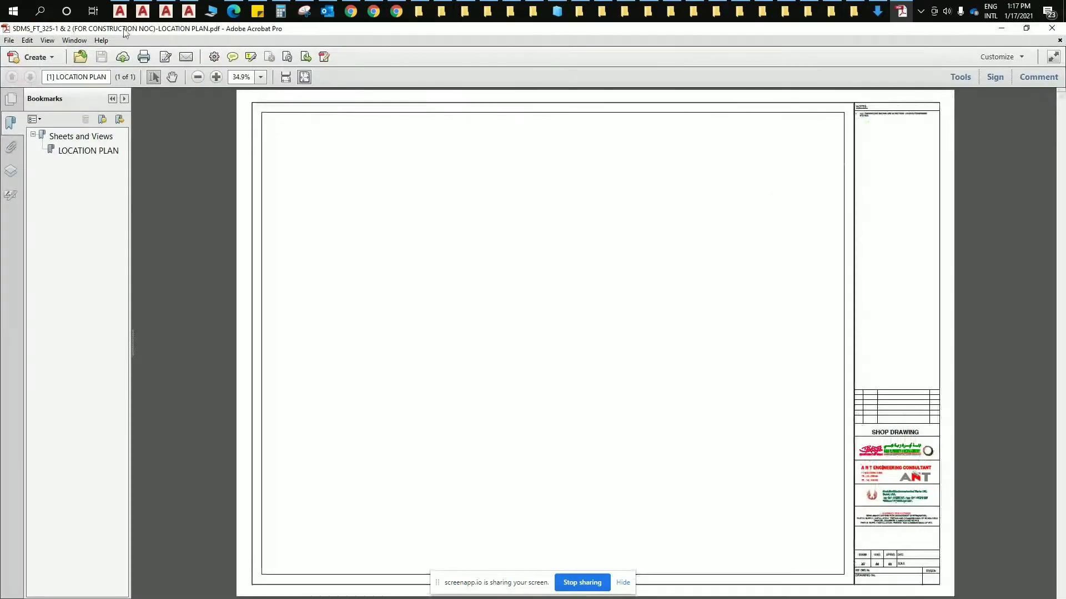
click(8, 40)
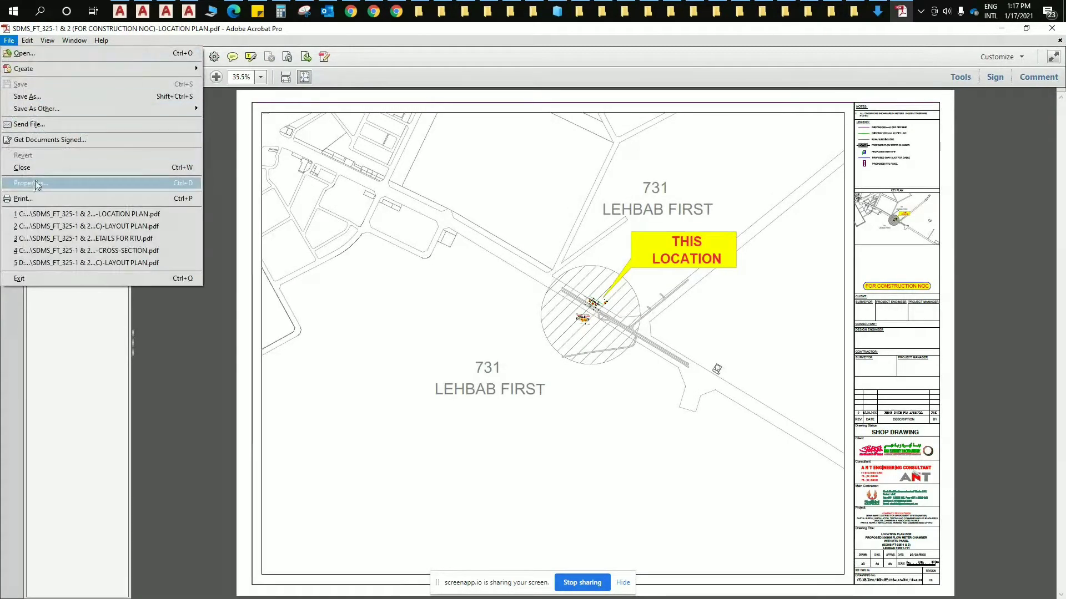
mouse_move(53, 40)
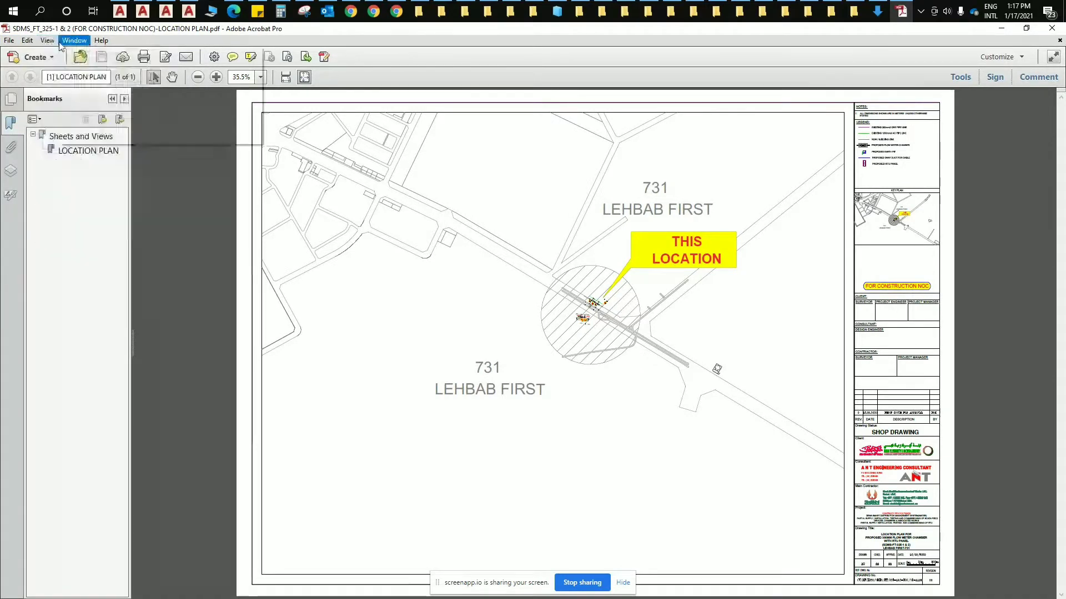
mouse_move(100, 40)
click(93, 193)
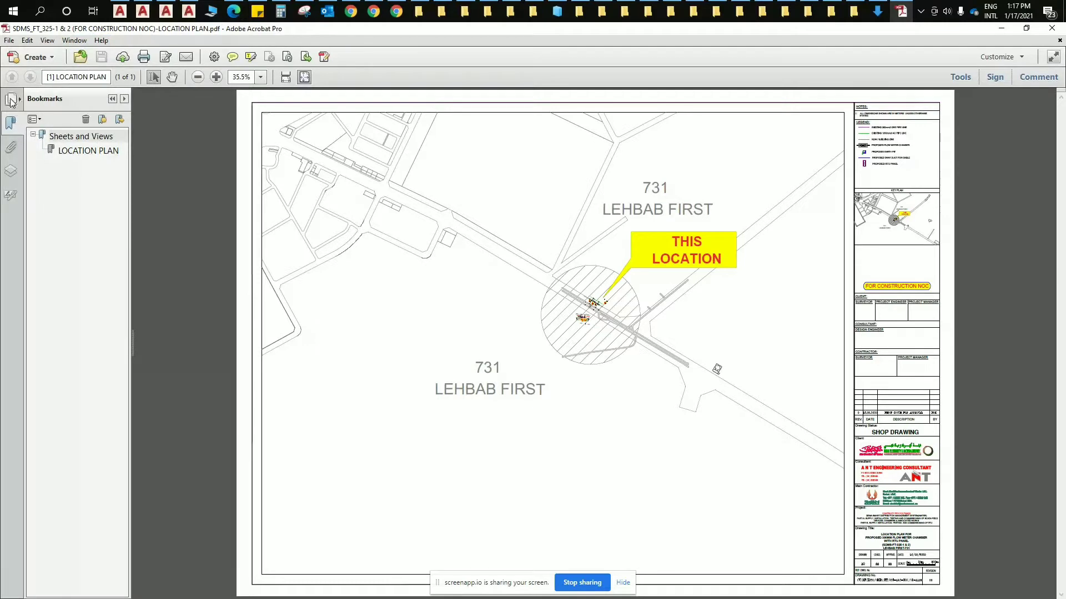
Step: Show the page thumbnails and choose the LAYOUT PLAN PDF from Desktop > New folder (4) as the file to insert
click(11, 101)
click(102, 164)
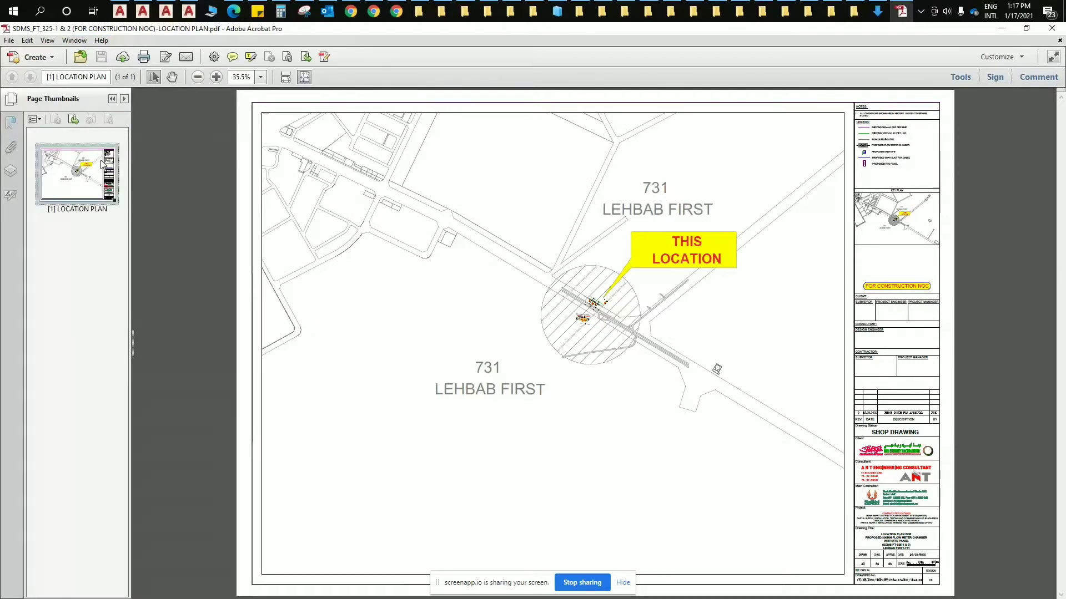
right_click(92, 181)
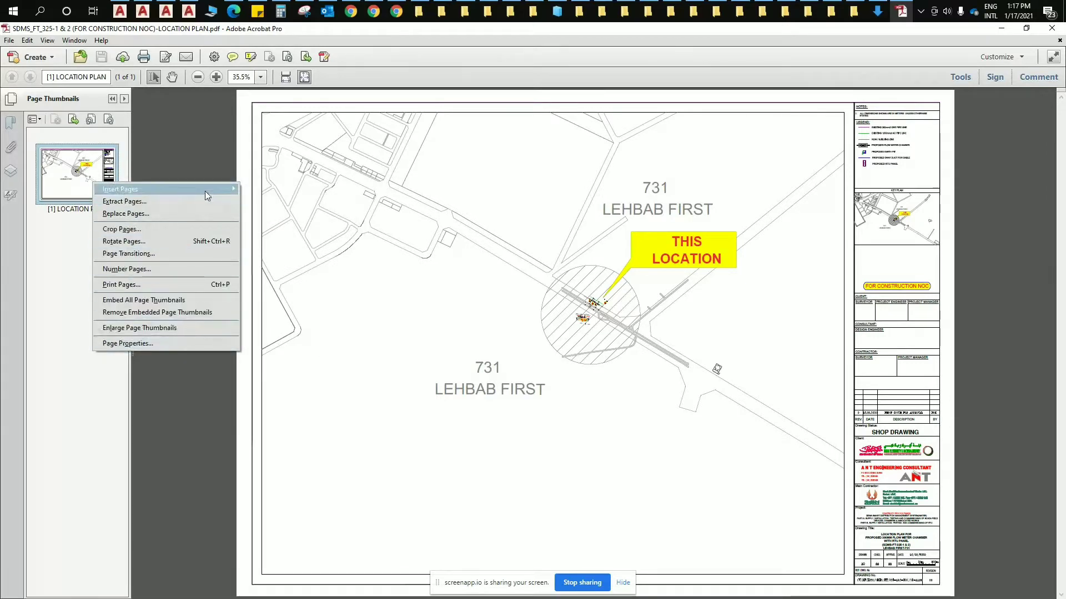
mouse_move(205, 191)
click(248, 190)
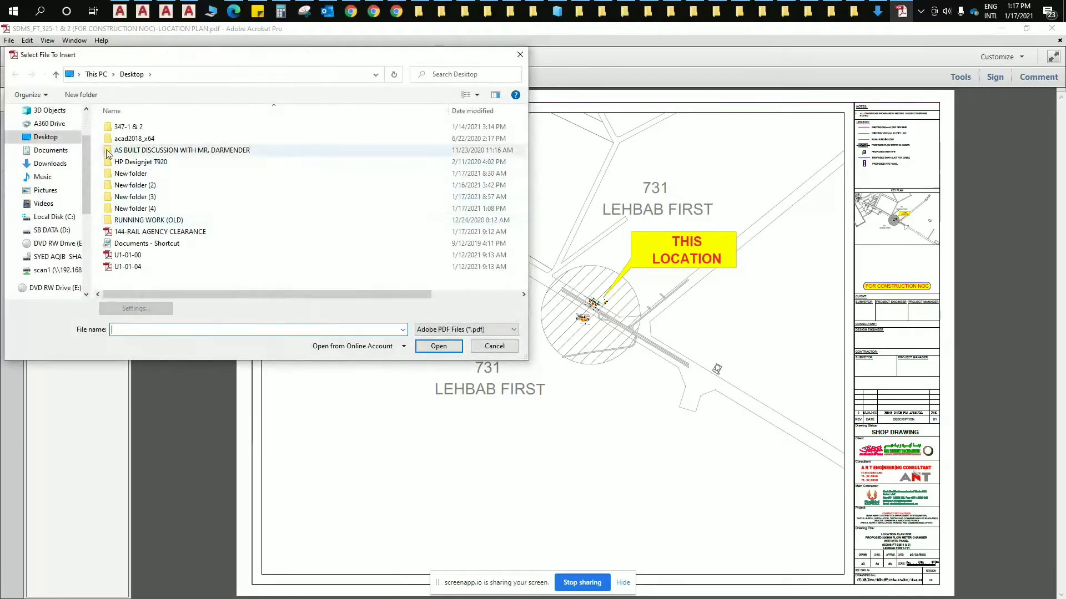
double_click(156, 211)
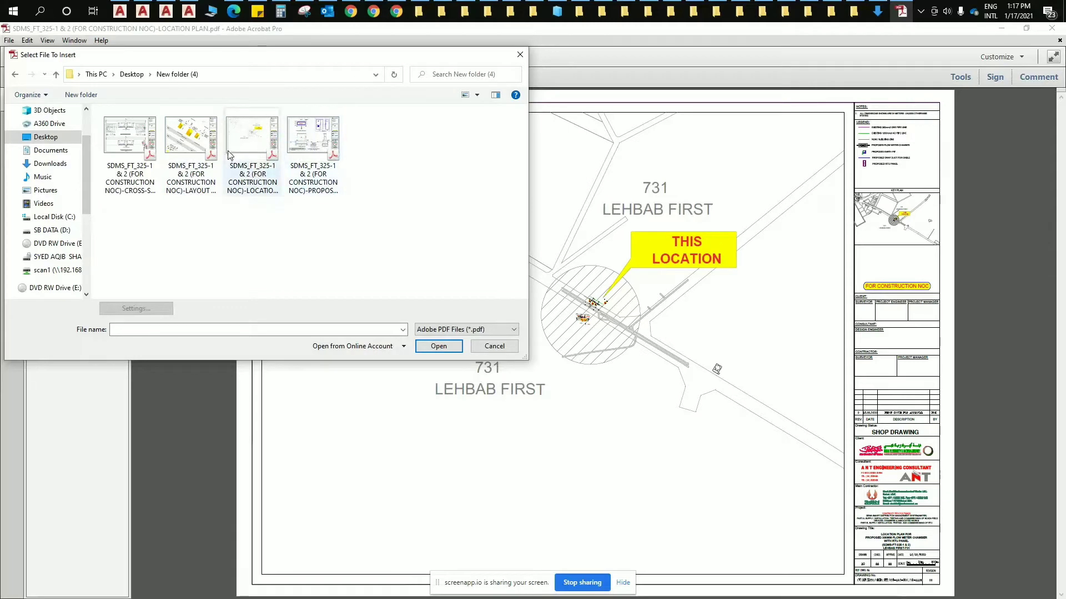
click(200, 153)
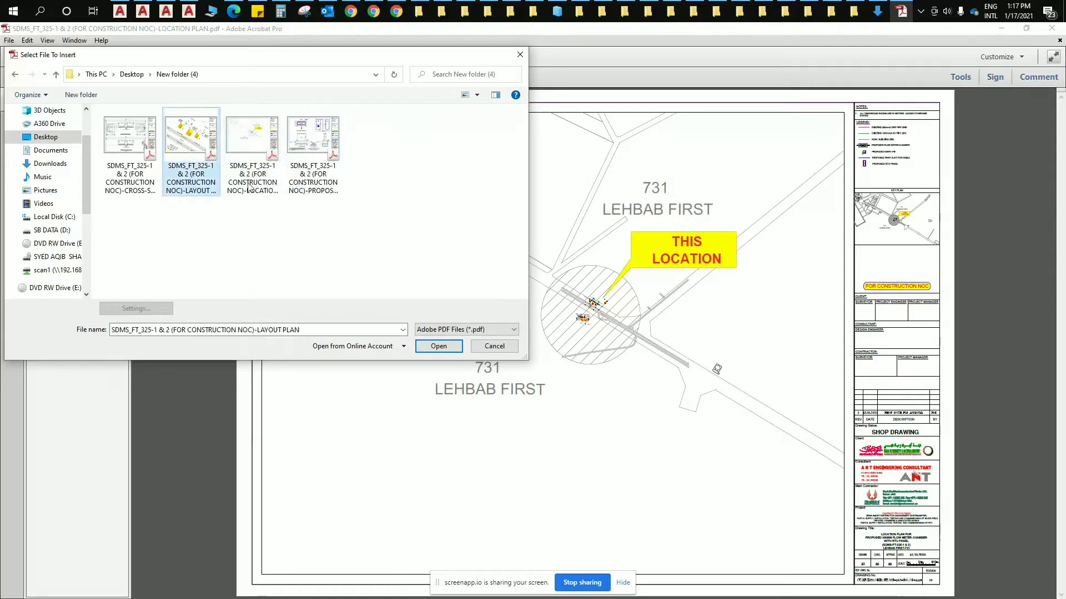
click(439, 346)
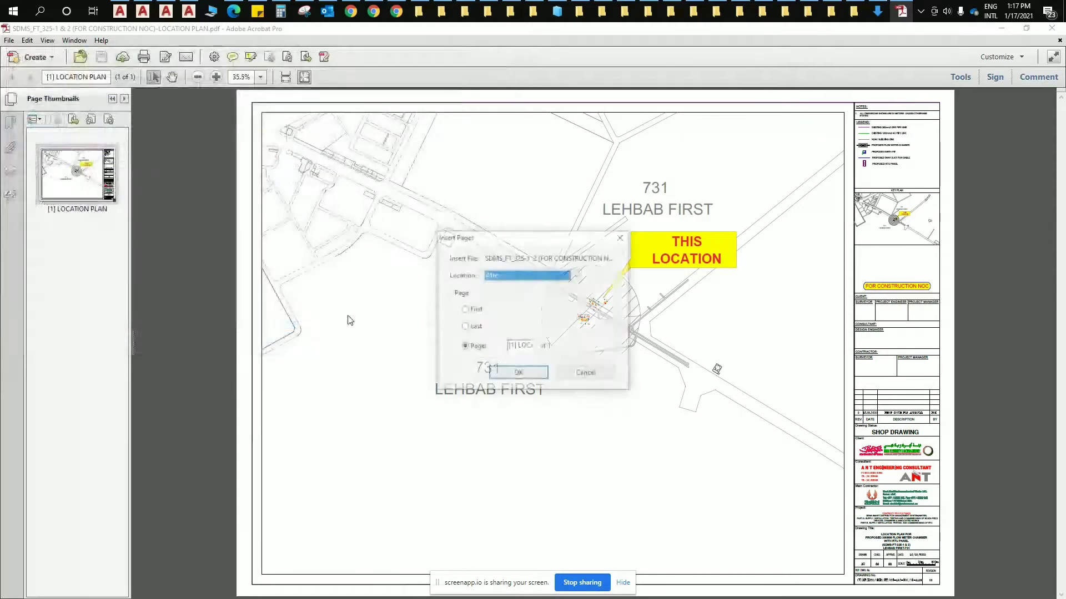
Step: Set the insert location to after the last page and insert the layout plan
click(549, 280)
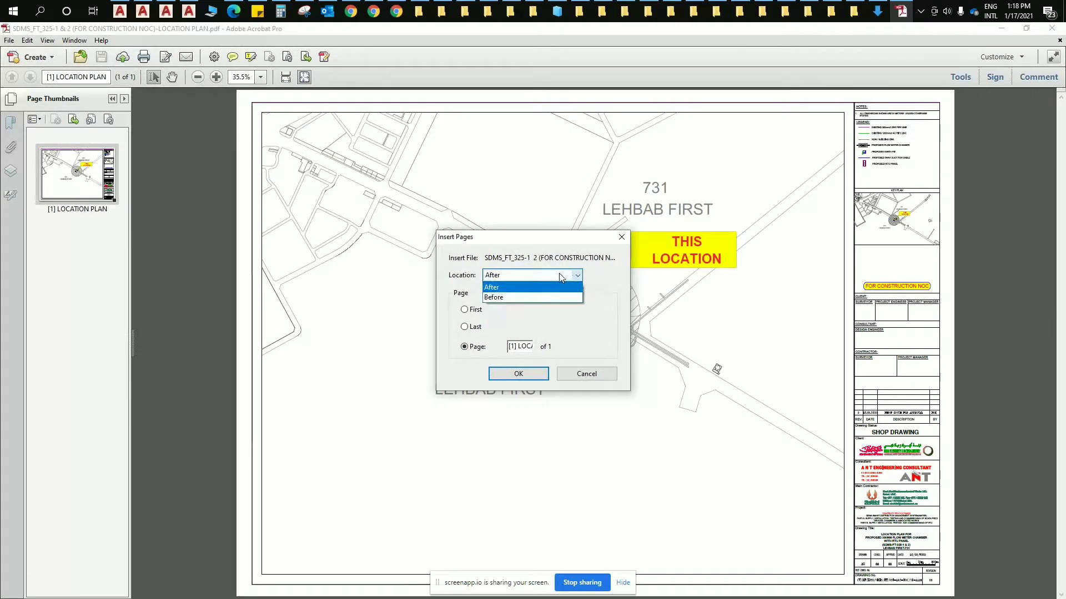
click(468, 275)
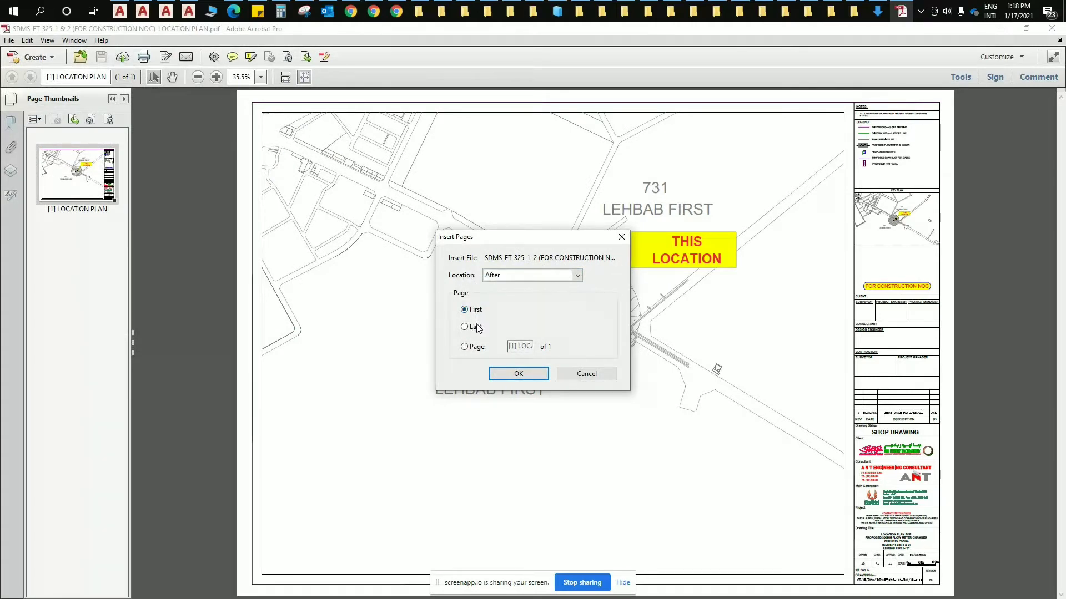
click(479, 348)
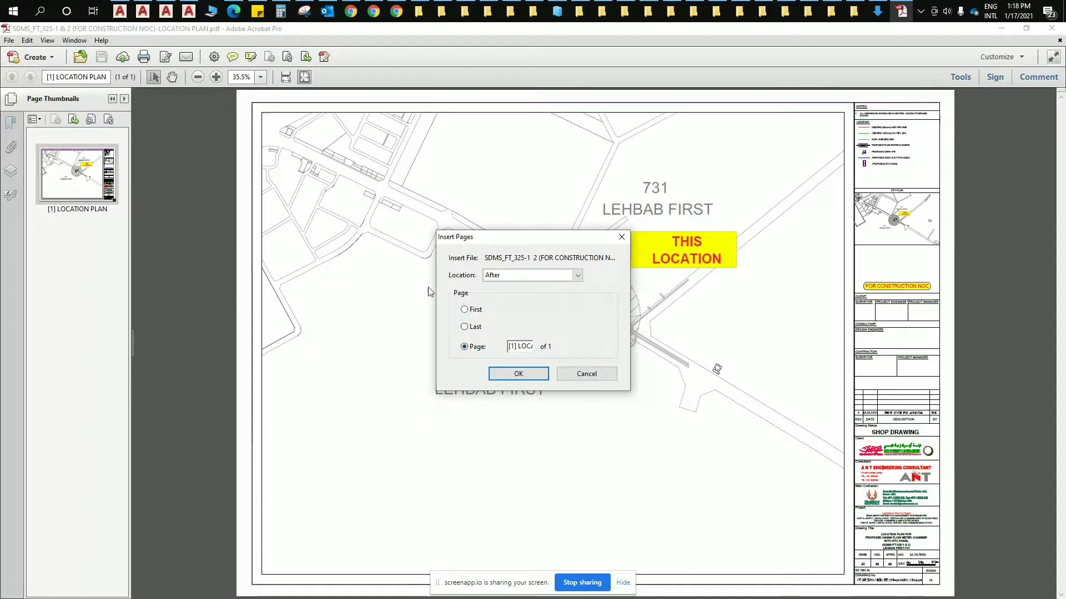
click(477, 329)
click(518, 373)
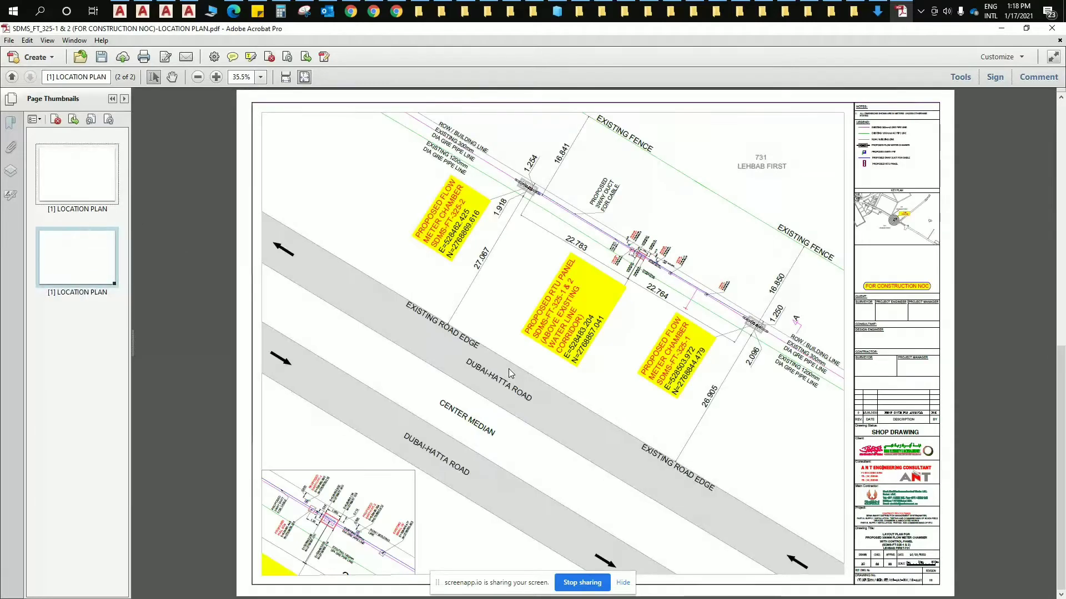
Step: Insert the CROSS-SECTION PDF from New folder (4) after the last page of the document
right_click(94, 240)
mouse_move(138, 242)
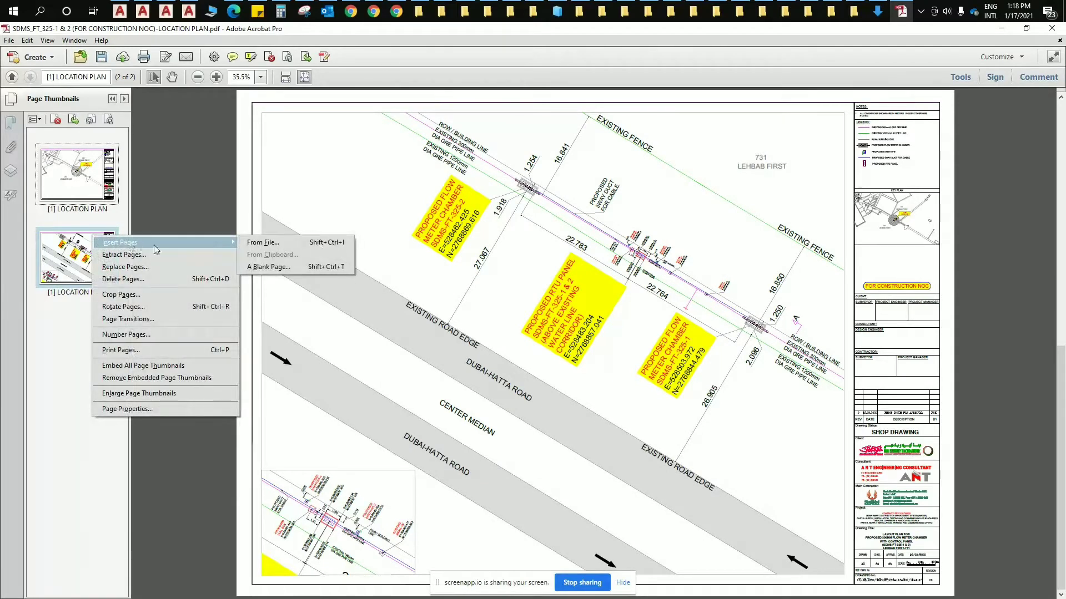
click(278, 247)
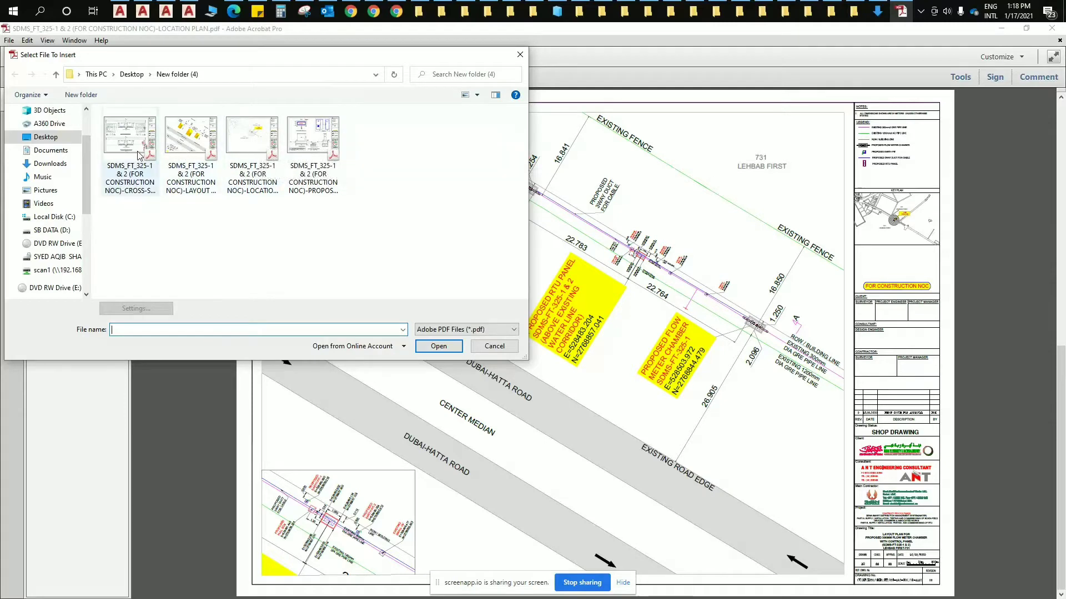
click(155, 158)
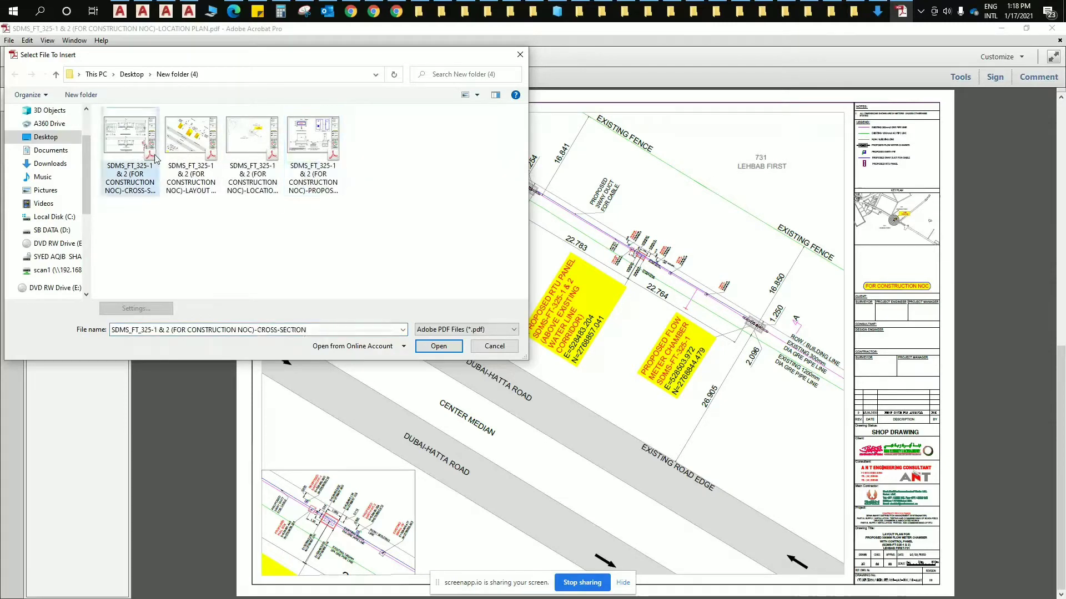
click(447, 347)
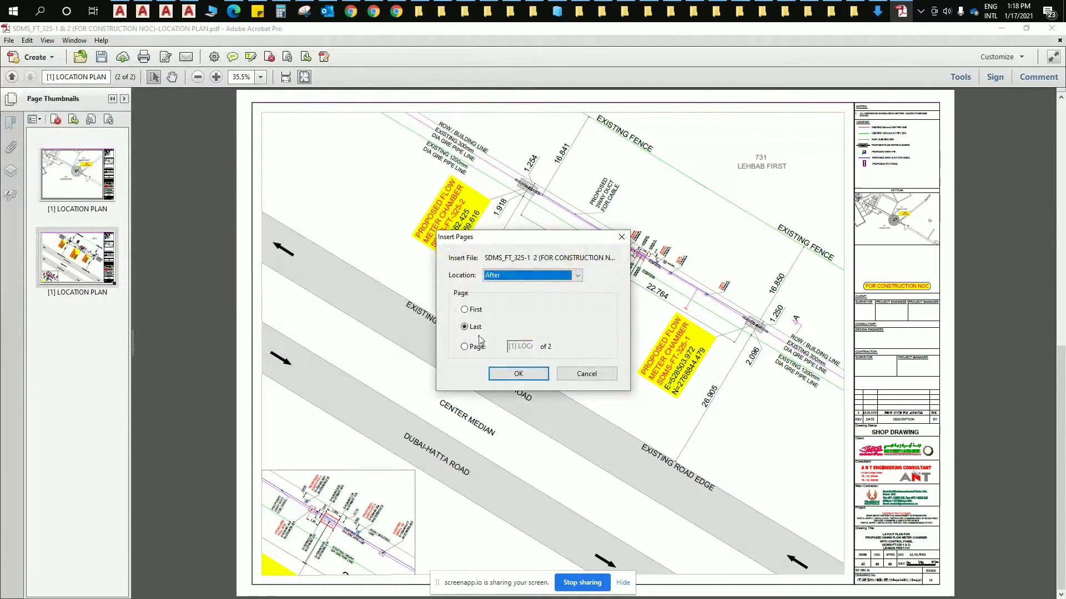
click(471, 308)
click(478, 327)
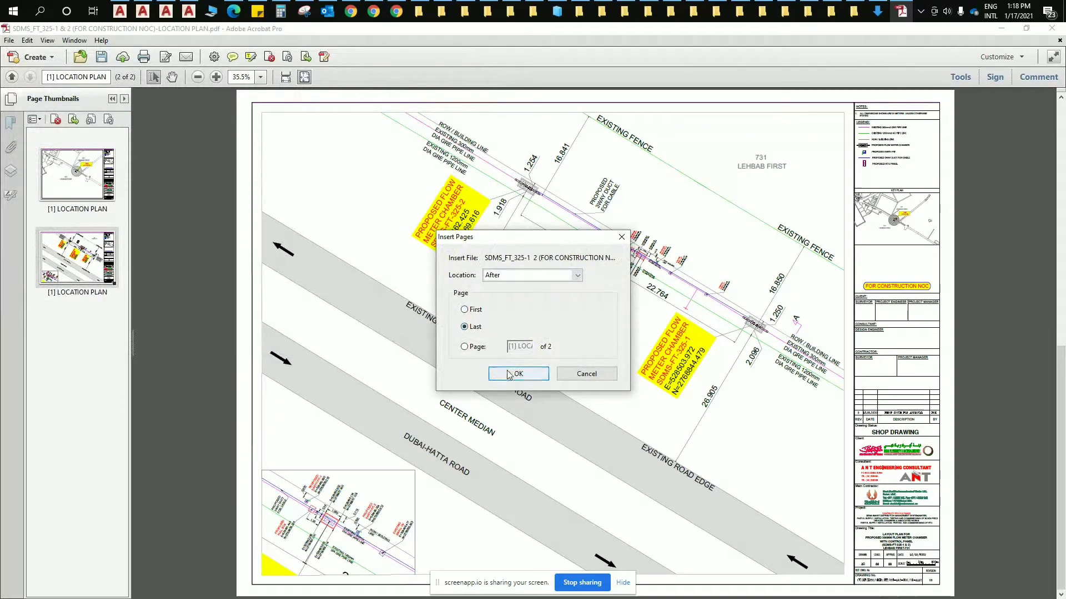
click(508, 374)
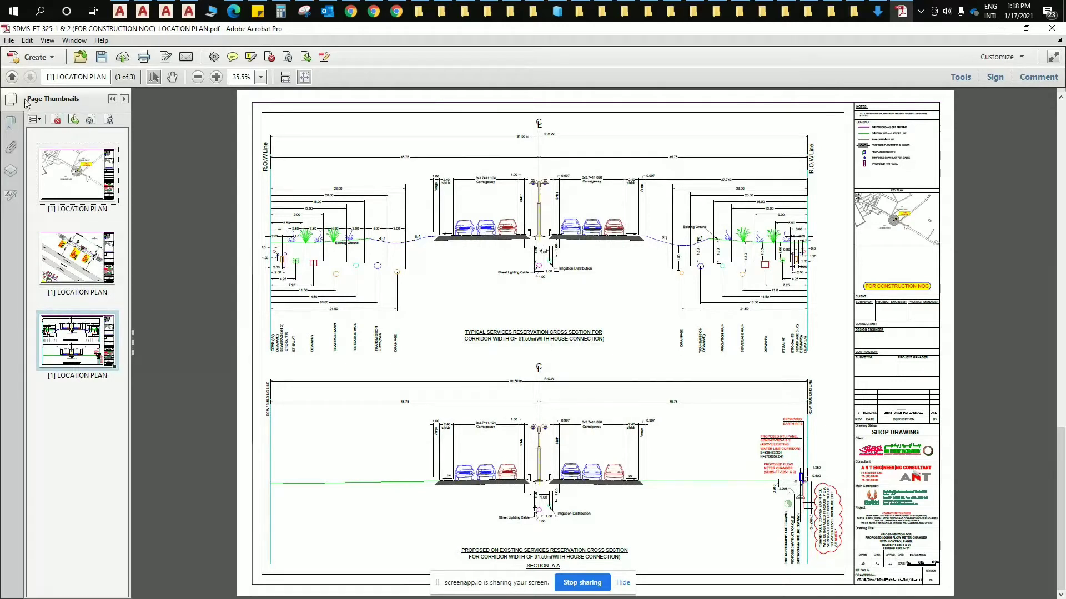
Step: Insert the PROPOSED STANDARD STRUCTRE DETAILS FOR RTU PDF after the last page of the document
right_click(78, 192)
mouse_move(120, 198)
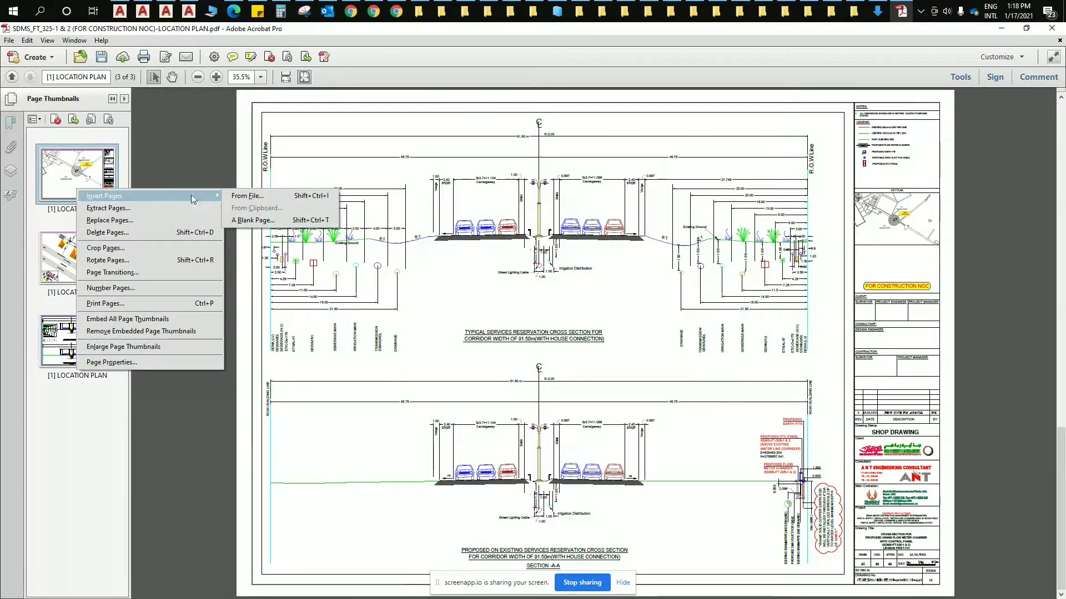
click(261, 202)
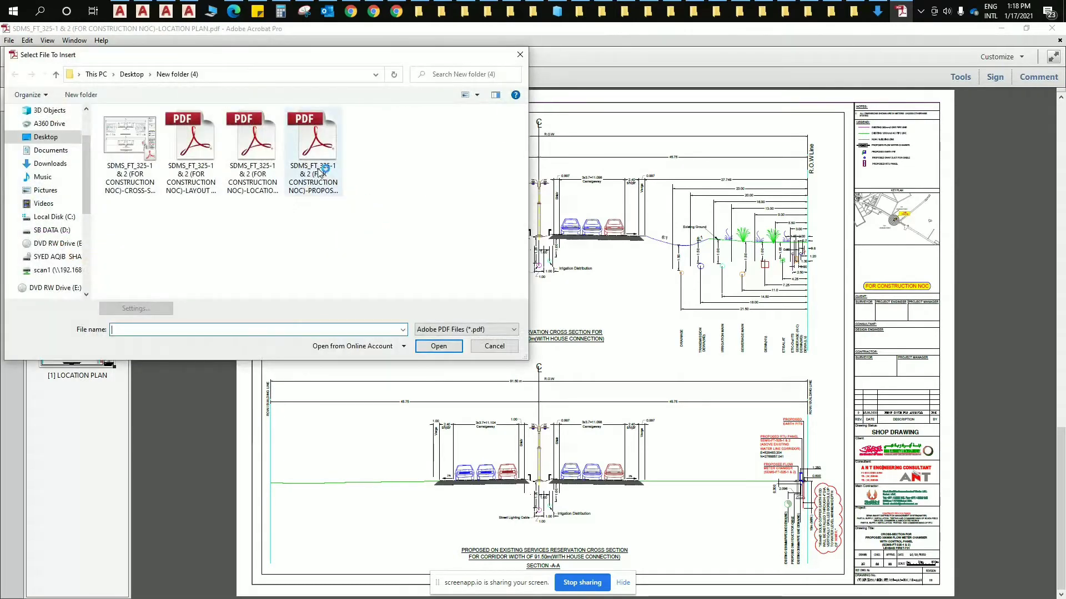
click(321, 173)
click(439, 347)
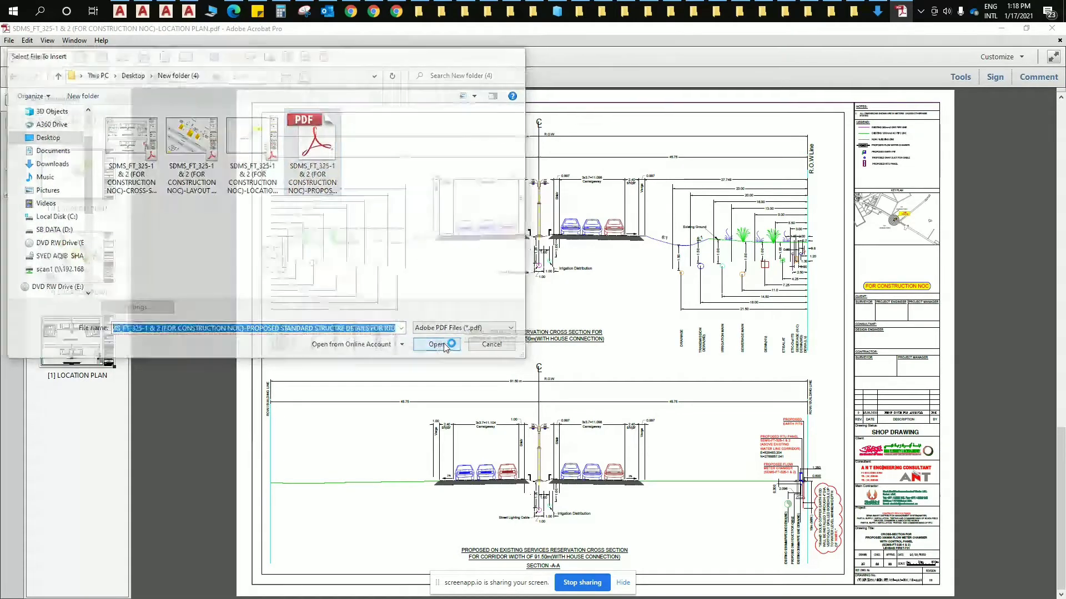
click(518, 374)
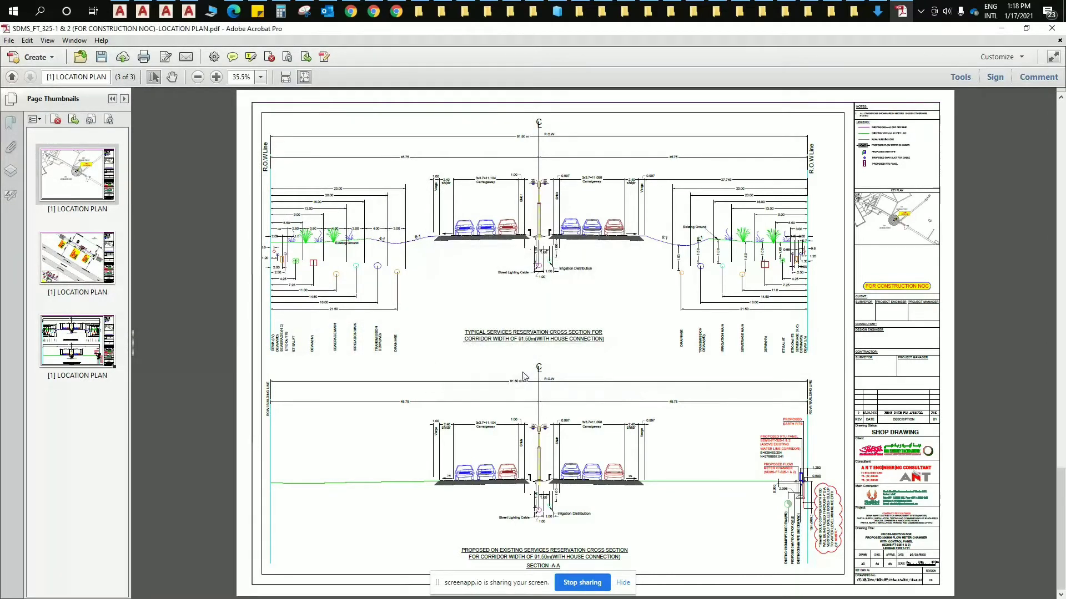
Step: Review each page of the combined document through its page thumbnails
click(88, 262)
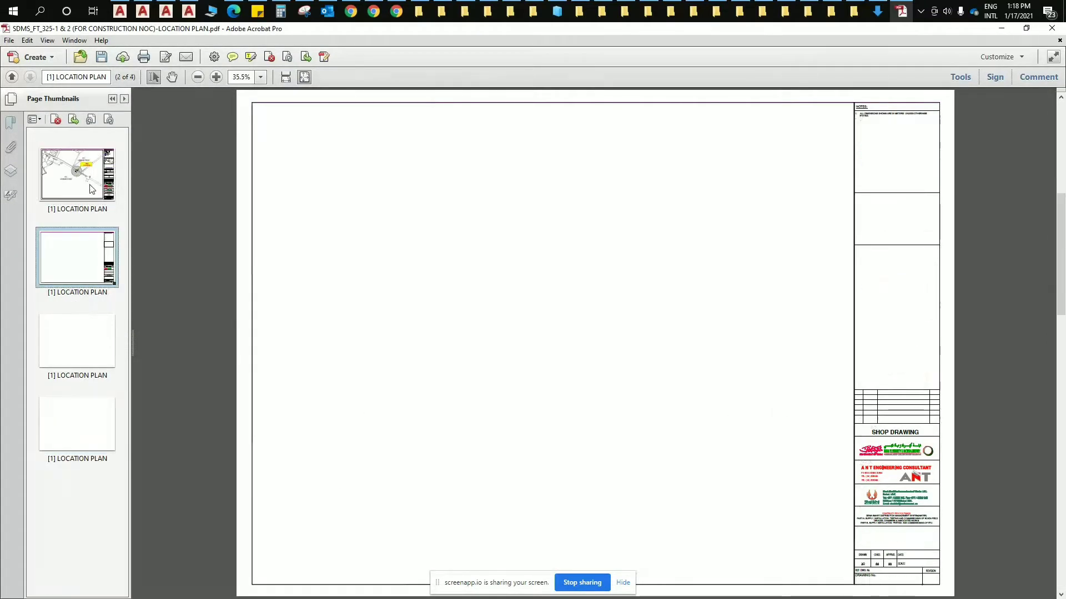
click(100, 333)
click(89, 423)
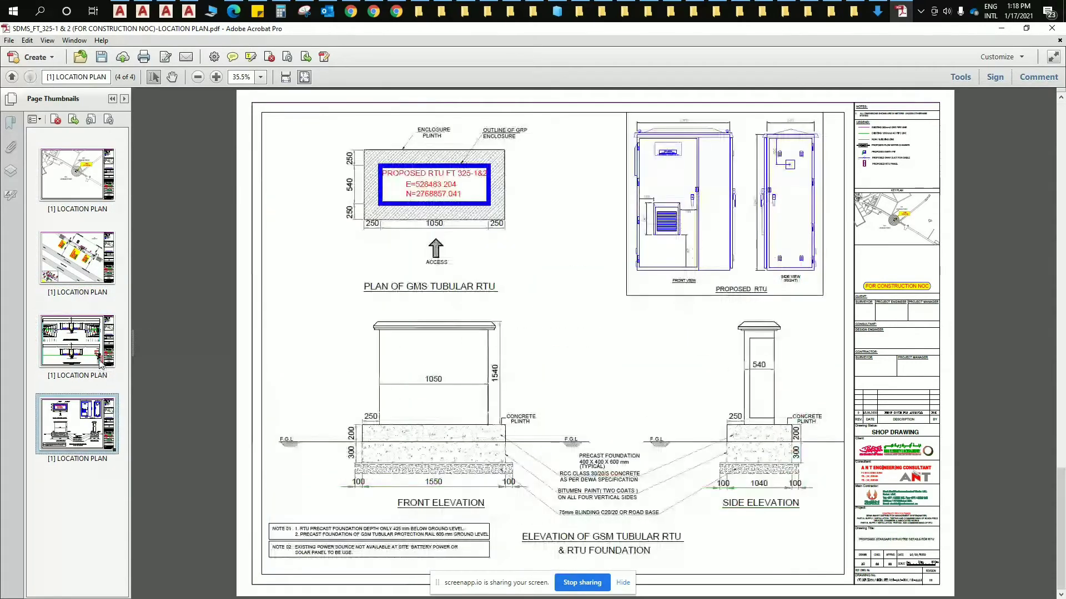
click(89, 340)
click(89, 256)
click(91, 192)
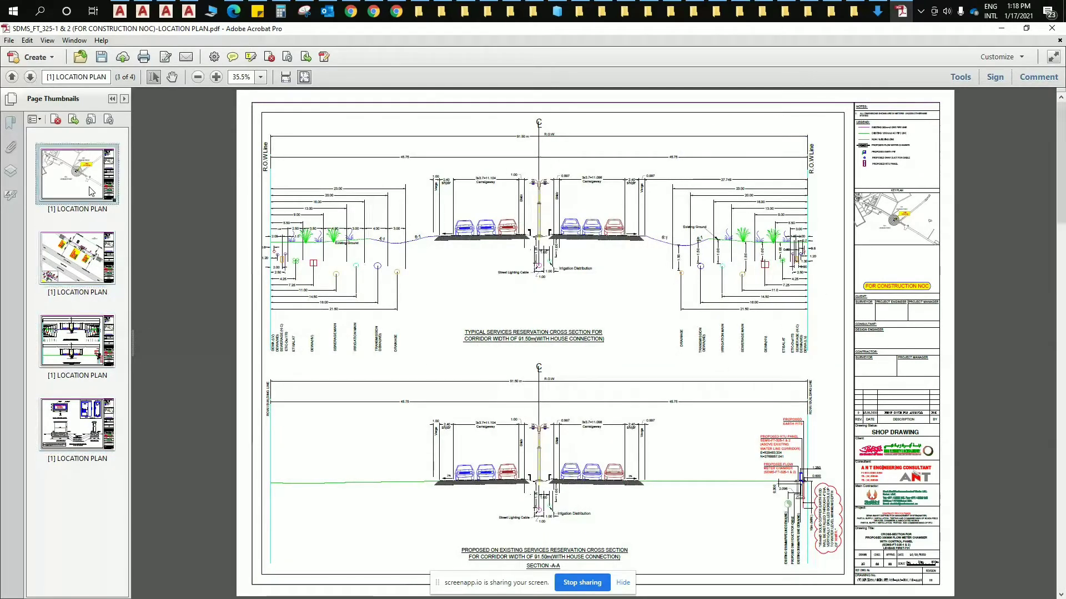
click(95, 280)
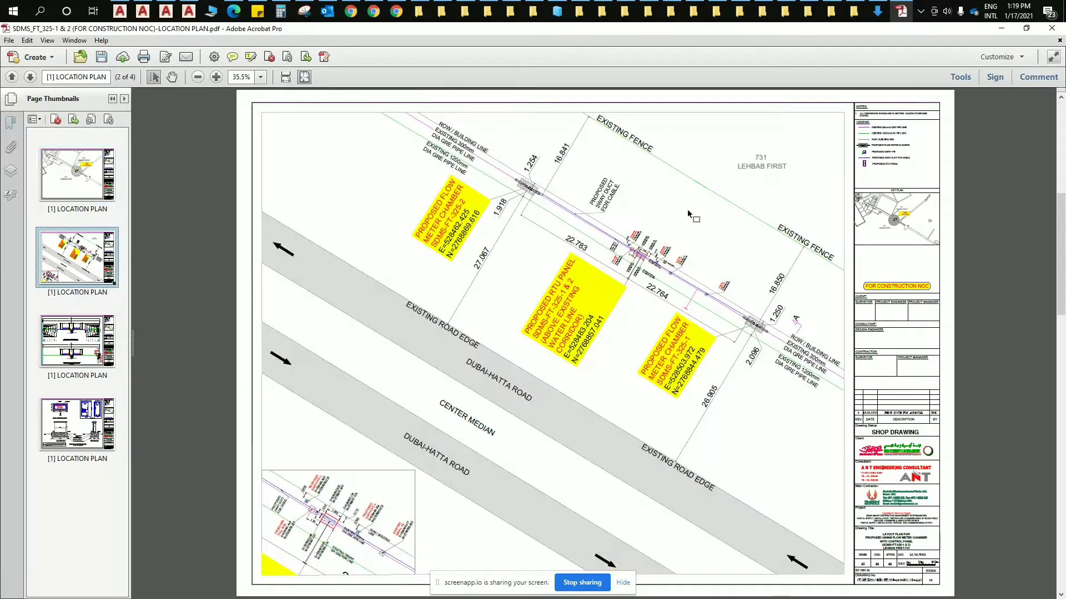
Step: Close the combined LOCATION PLAN PDF and save its changes
click(1052, 29)
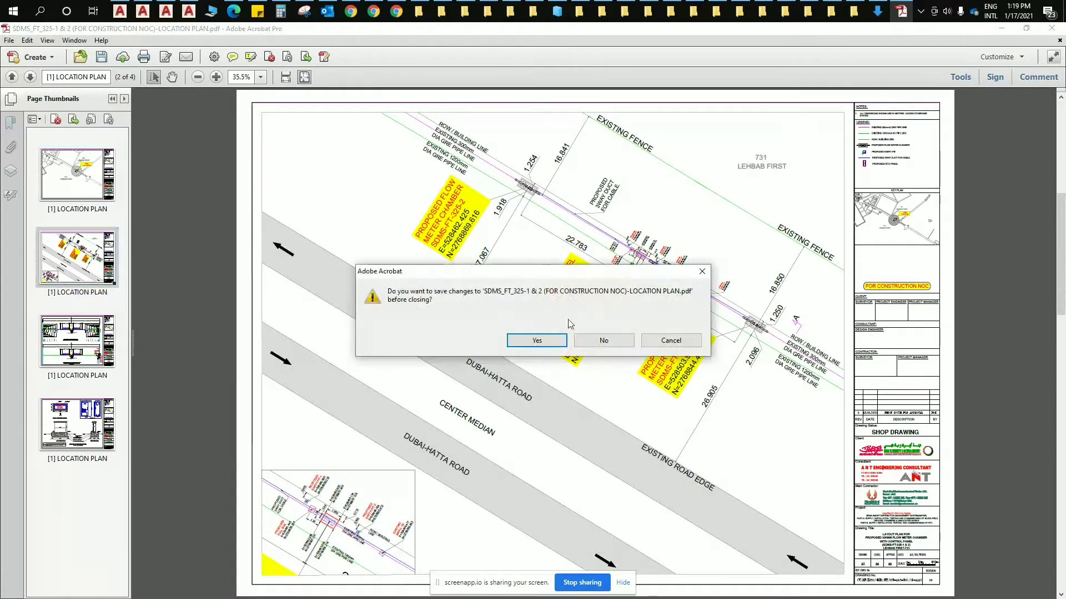
click(548, 345)
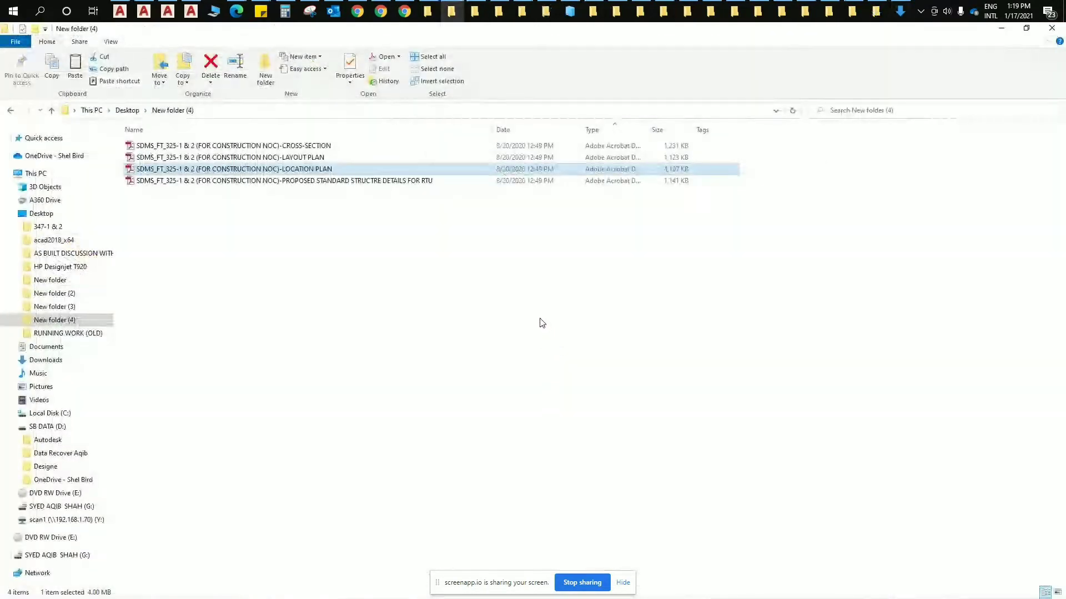
Step: Reopen the LOCATION PLAN PDF from New folder (4) and show its page thumbnails to check the merged pages
click(340, 185)
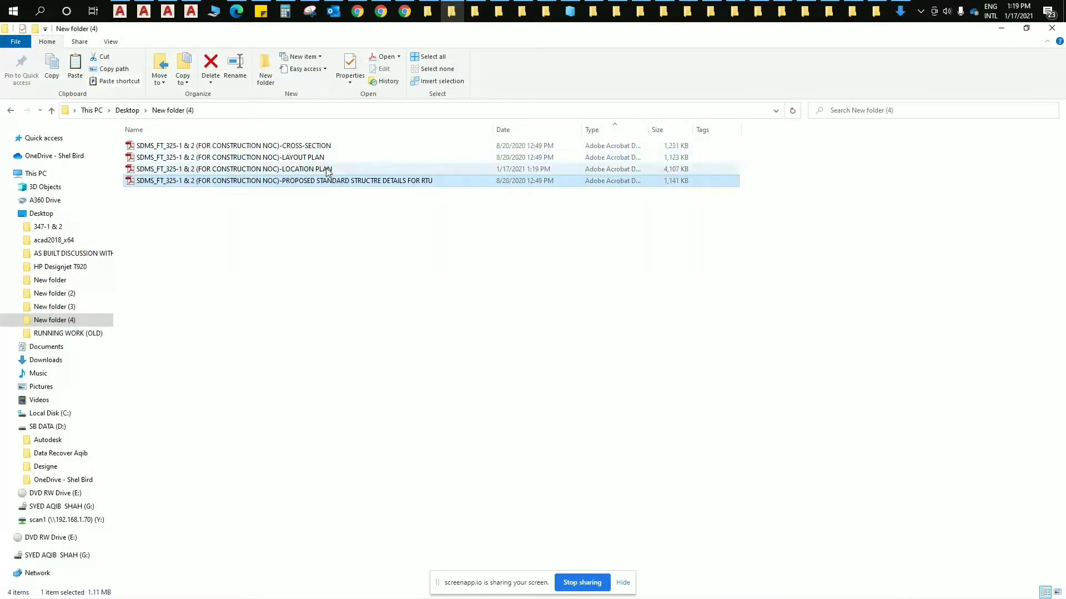
double_click(329, 169)
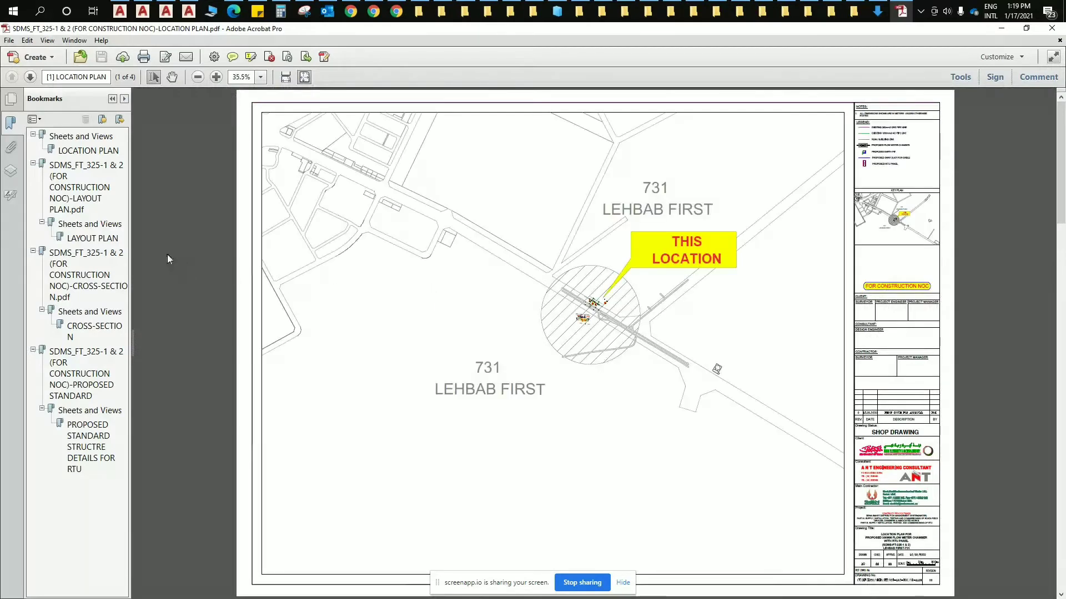
click(79, 165)
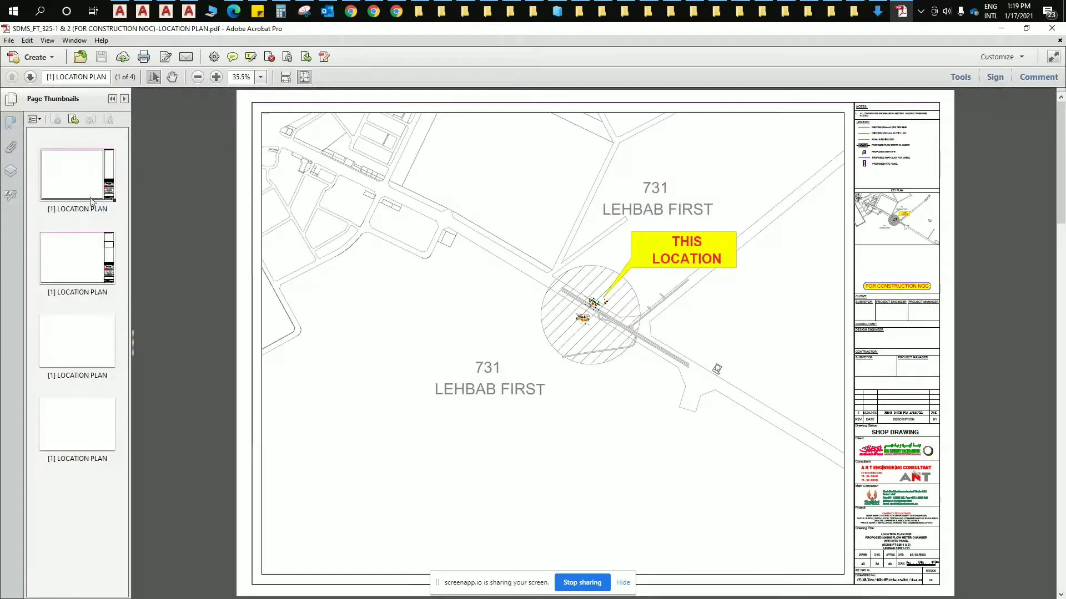
Step: Review the merged pages of the LOCATION PLAN PDF through its page thumbnails
click(108, 328)
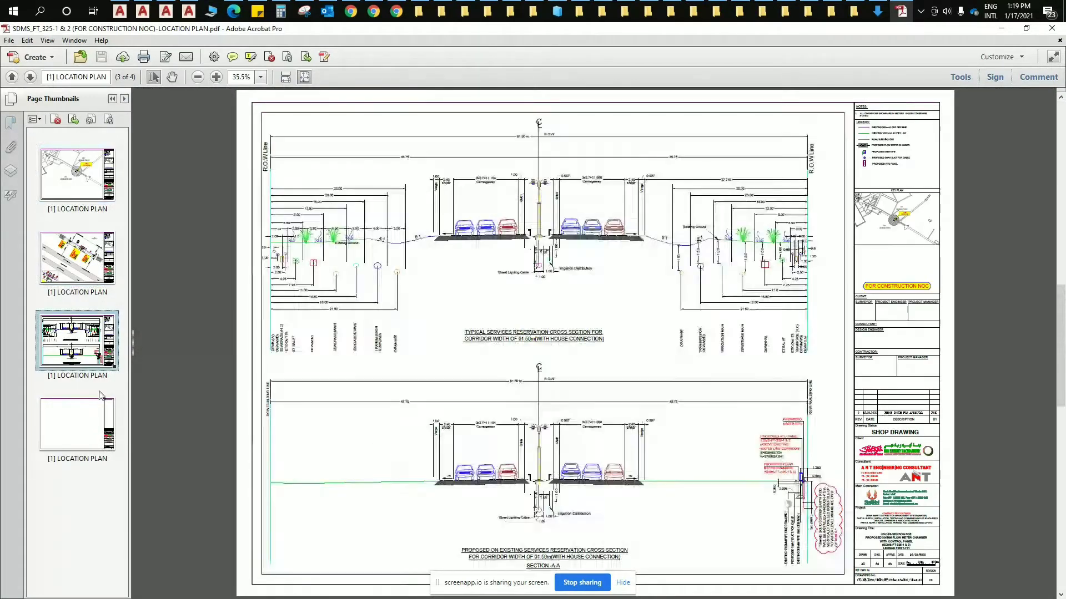
click(102, 412)
click(83, 192)
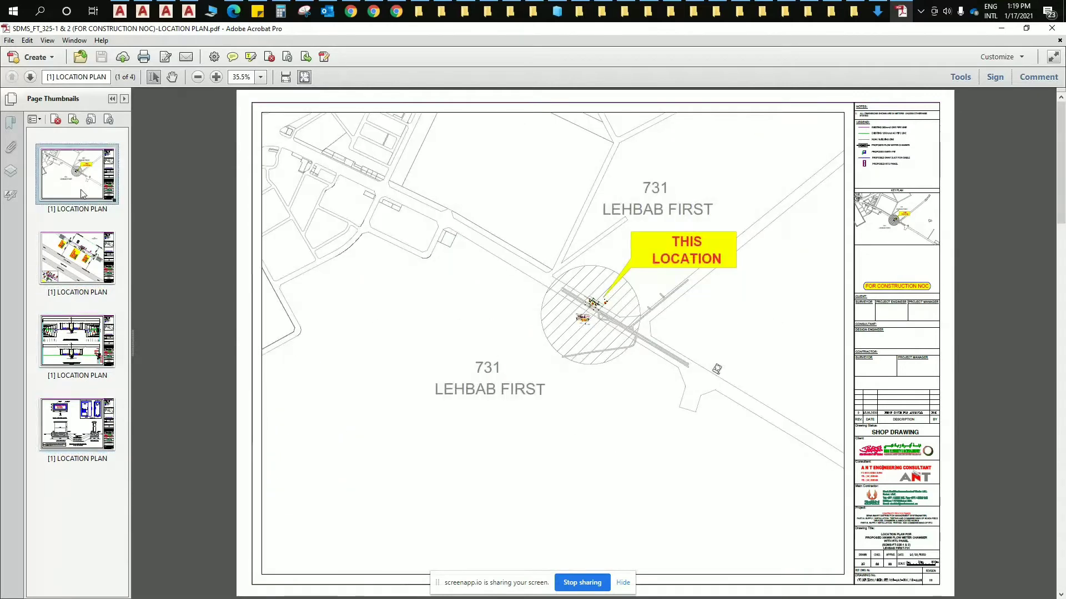
click(102, 261)
click(101, 182)
Step: Delete pages 2 to 4, the inserted layout plan, cross-section and RTU detail pages, from the LOCATION PLAN PDF
click(97, 248)
click(101, 338)
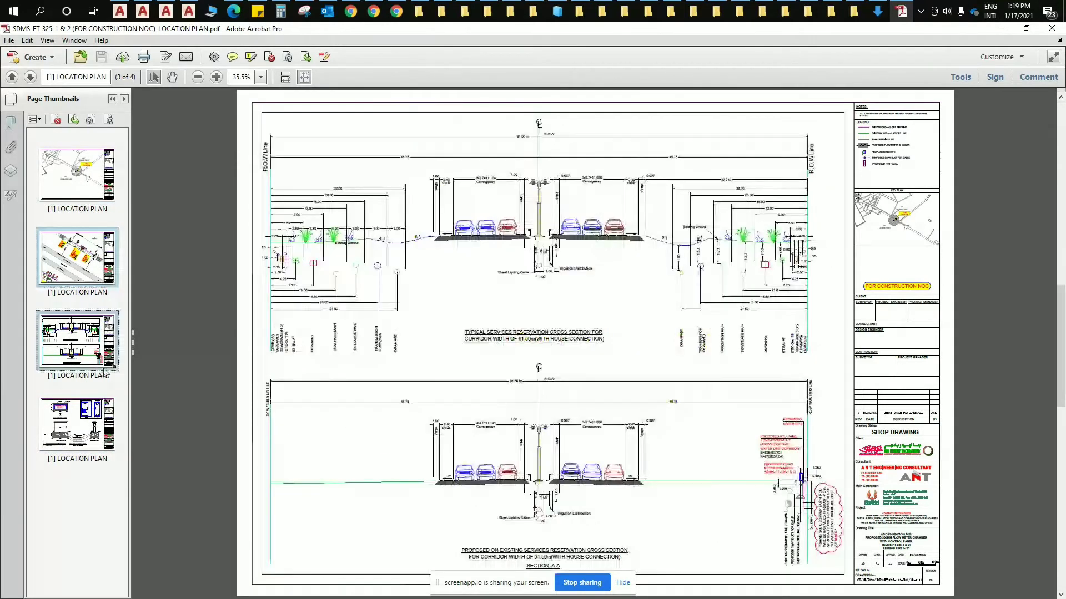
click(101, 408)
right_click(88, 255)
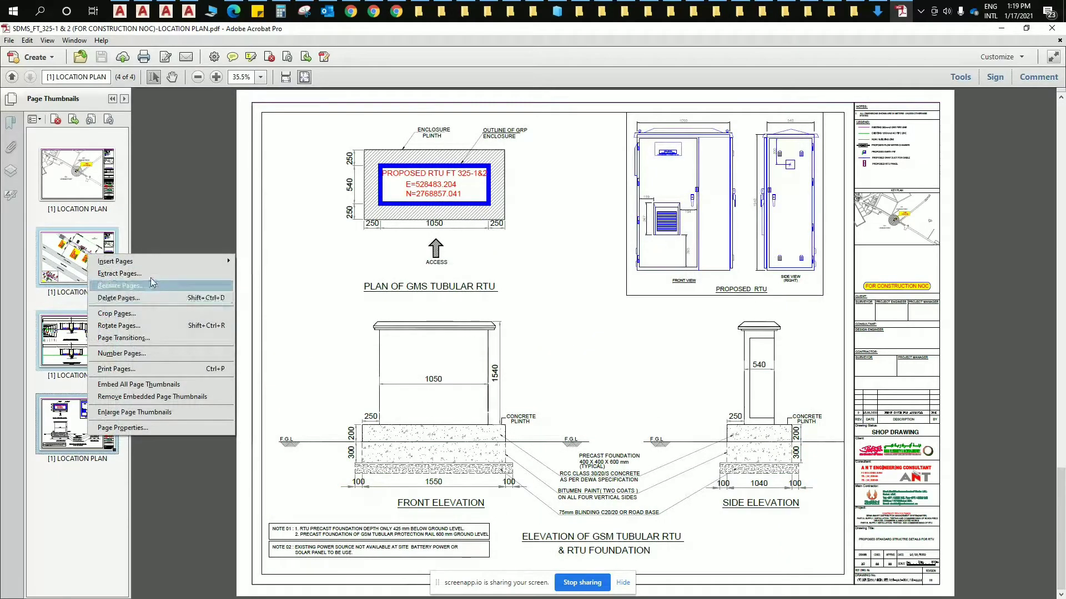
click(172, 300)
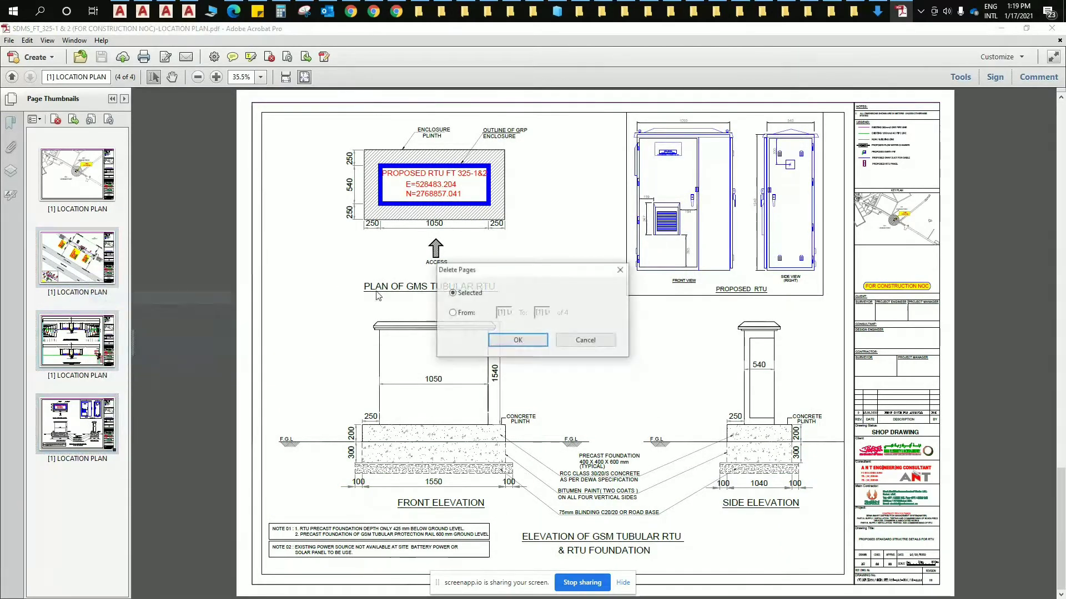
click(518, 340)
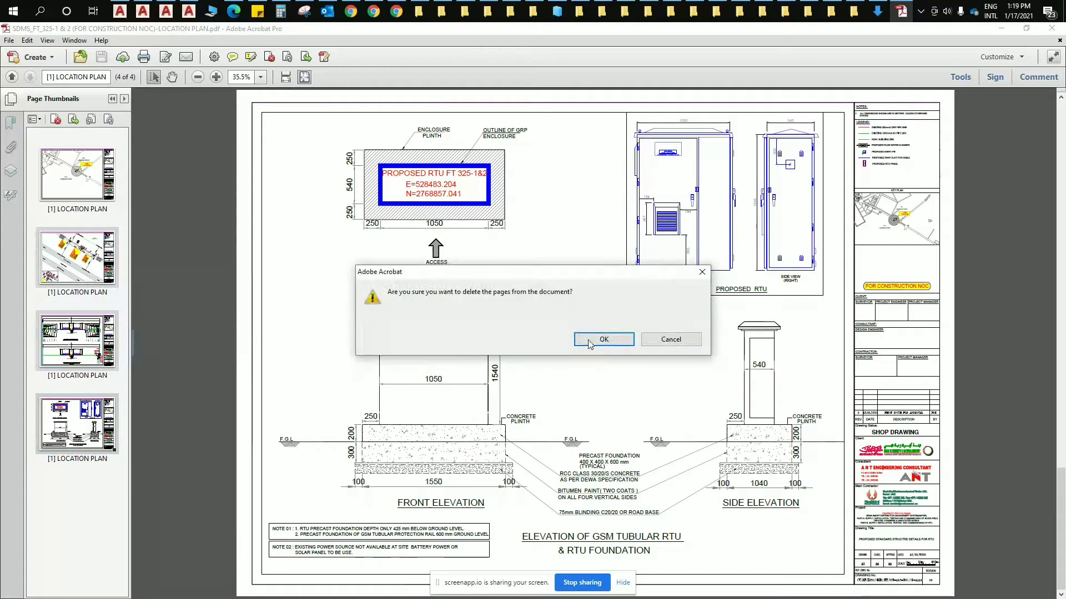
click(593, 344)
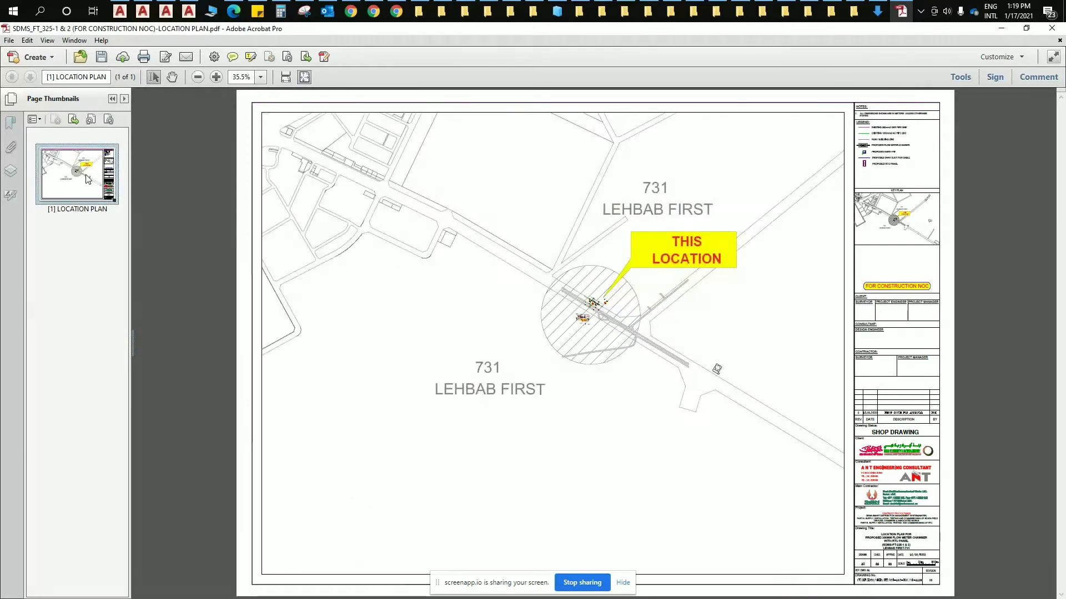
Step: Close the LOCATION PLAN PDF without saving the page deletion
click(1051, 31)
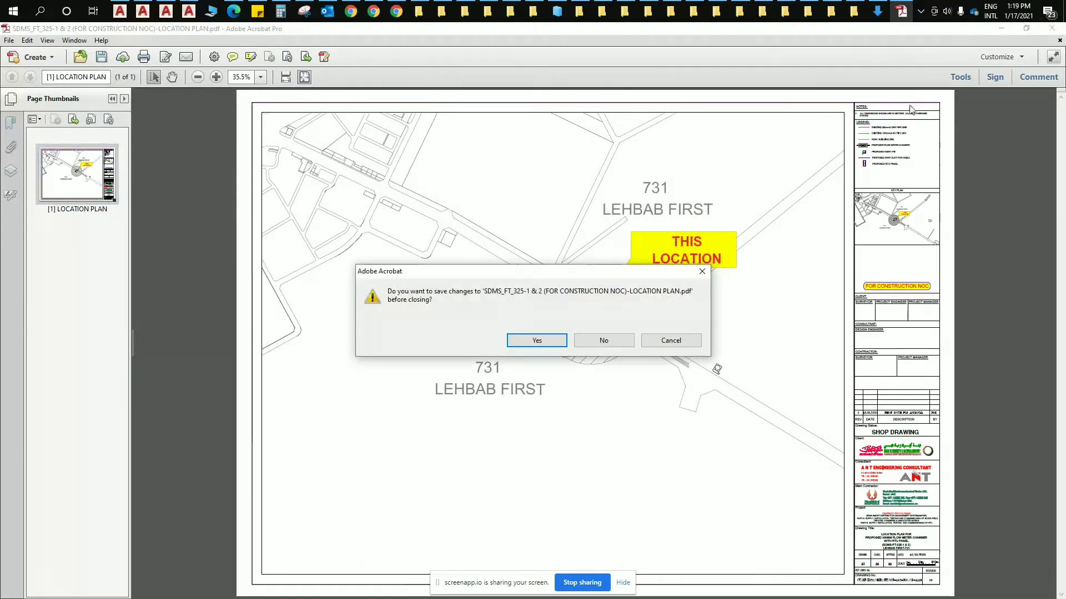
click(594, 343)
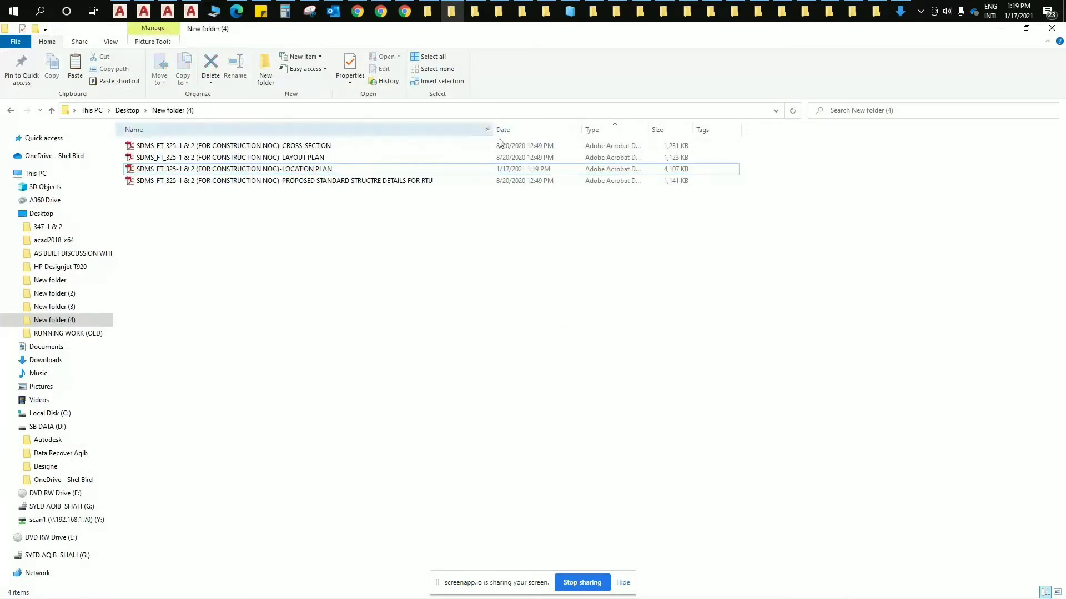
Step: Select all four SDMS_FT_325-1 & 2 PDFs in New folder (4) and start combining them in Acrobat
click(1057, 592)
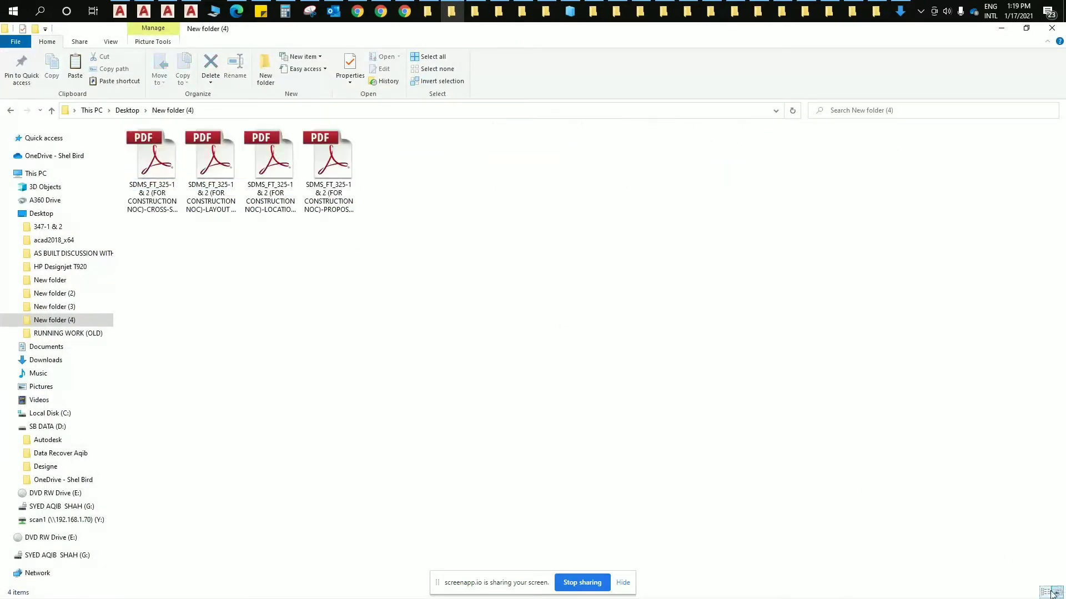
click(1046, 593)
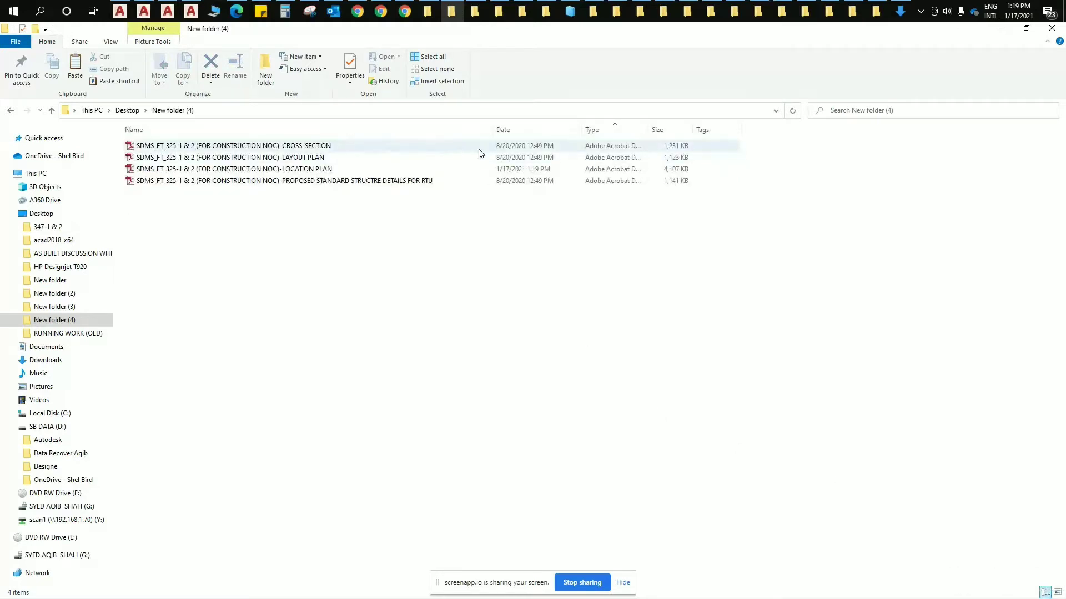
drag(492, 128, 456, 129)
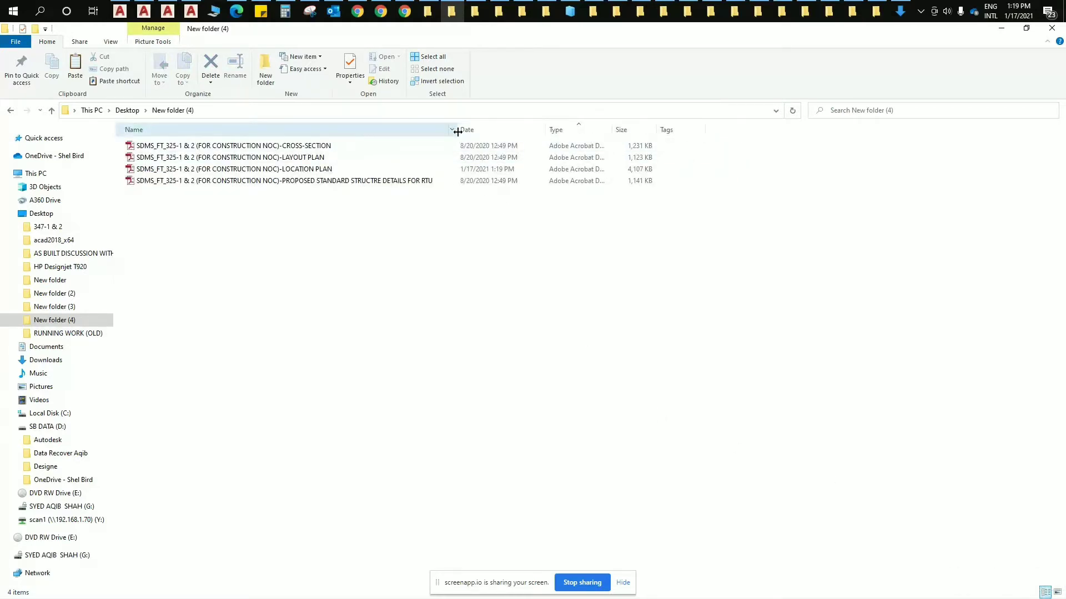
click(369, 201)
drag(293, 195, 283, 142)
right_click(298, 150)
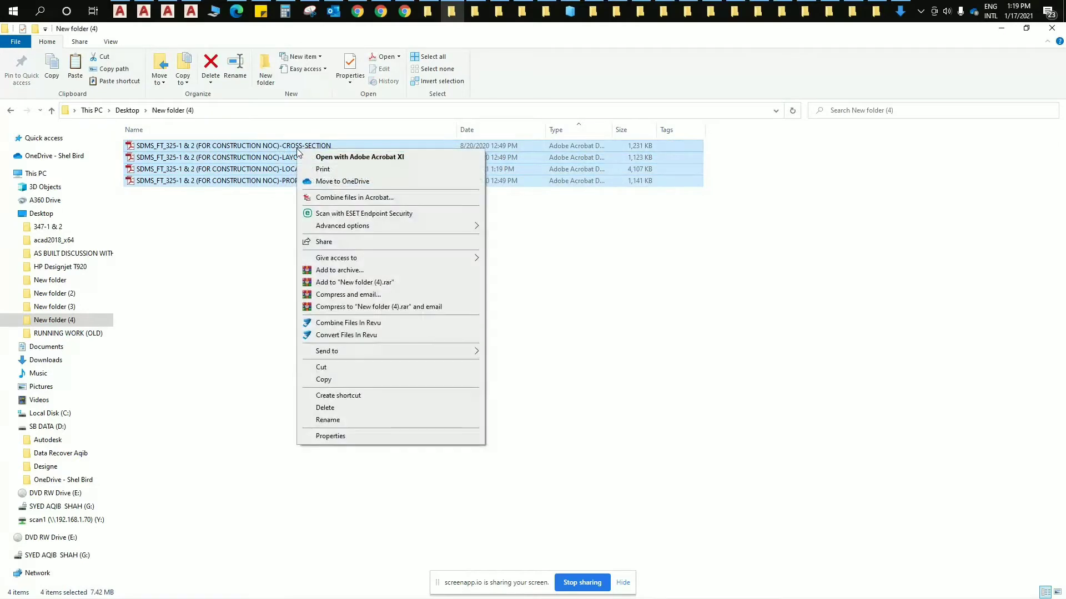
click(362, 198)
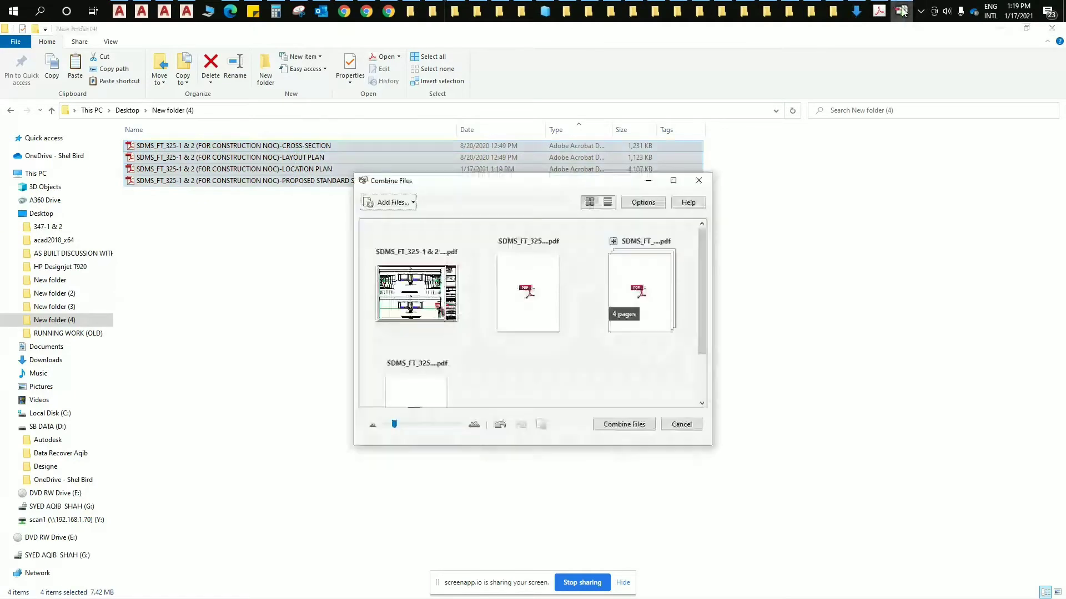
Step: Look through the thumbnails of the four PDFs listed for combining
click(434, 293)
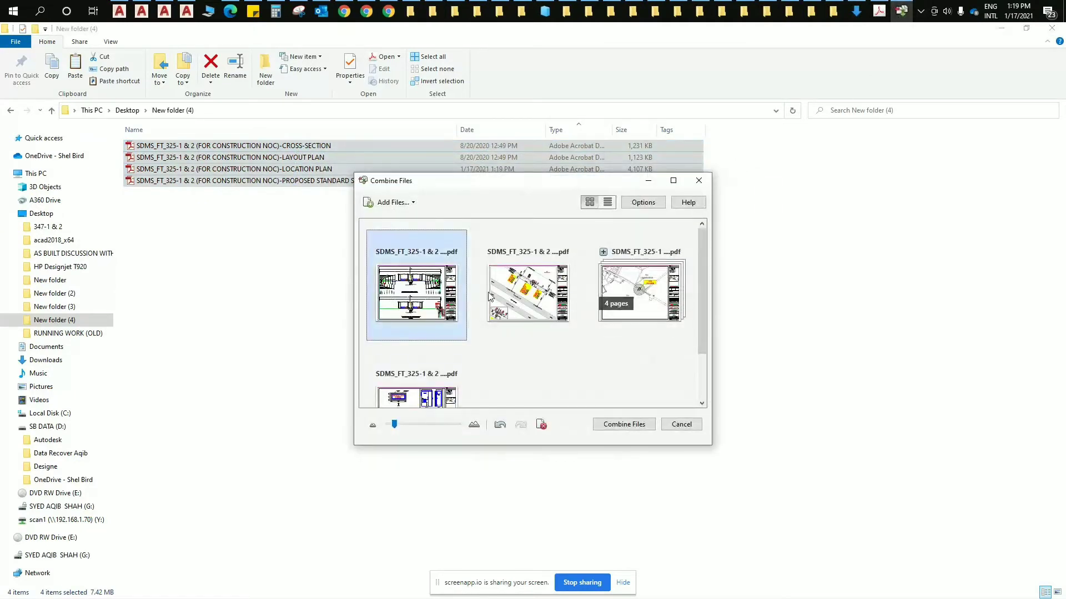
click(491, 291)
click(629, 281)
scroll(629, 284, down, 1)
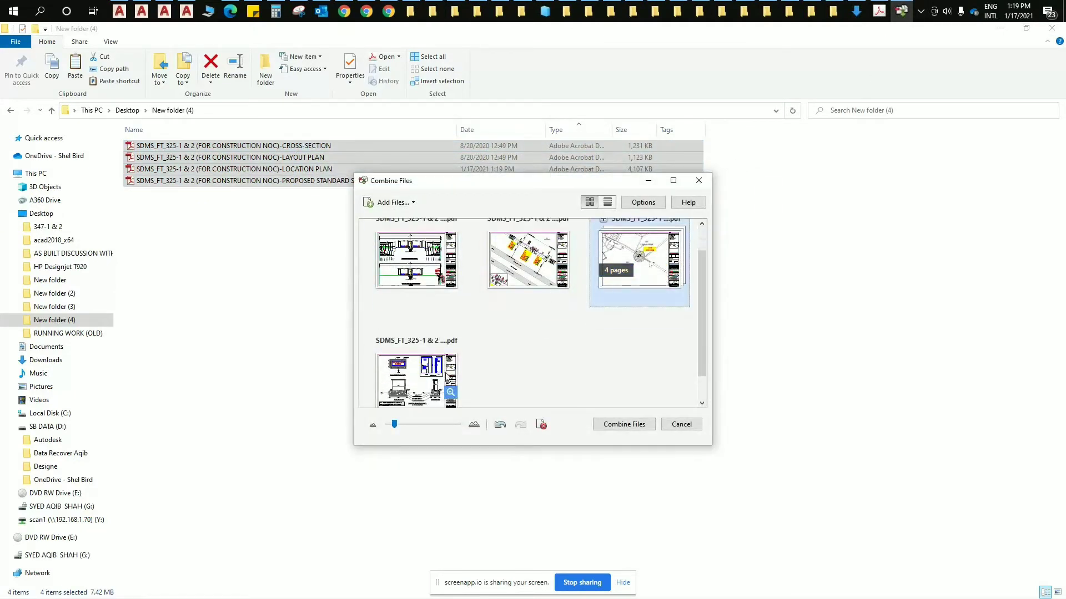
click(433, 375)
scroll(563, 361, down, 1)
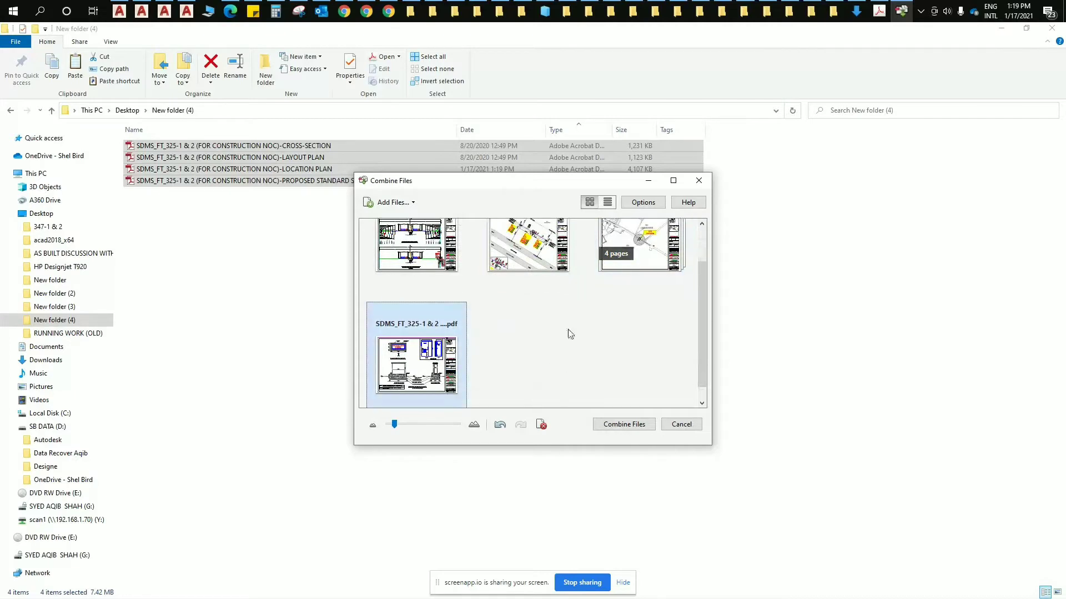
Step: Set the combine options to the middle file size and the Single PDF file type
click(641, 203)
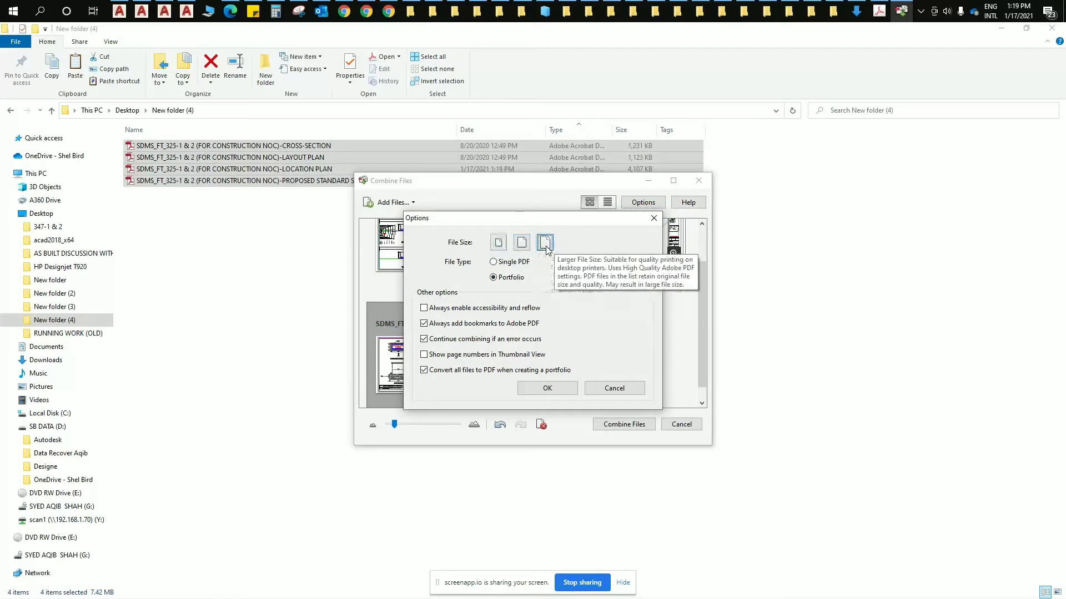
click(545, 243)
click(522, 243)
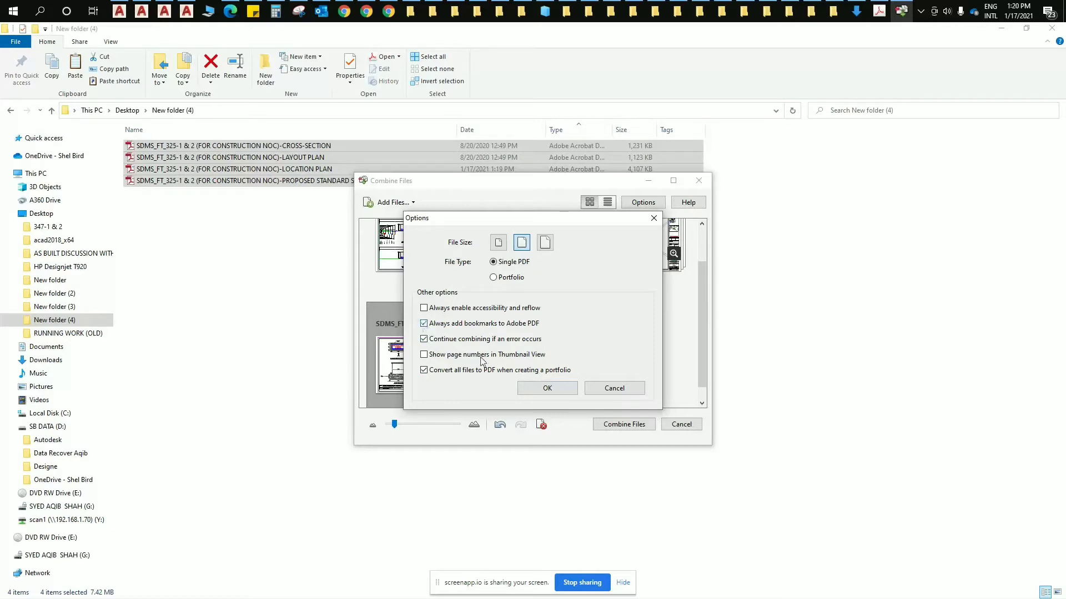
click(546, 388)
Step: Preview the cross-section, layout plan, location plan and RTU structure detail files one by one in the combine list
scroll(461, 324, up, 1)
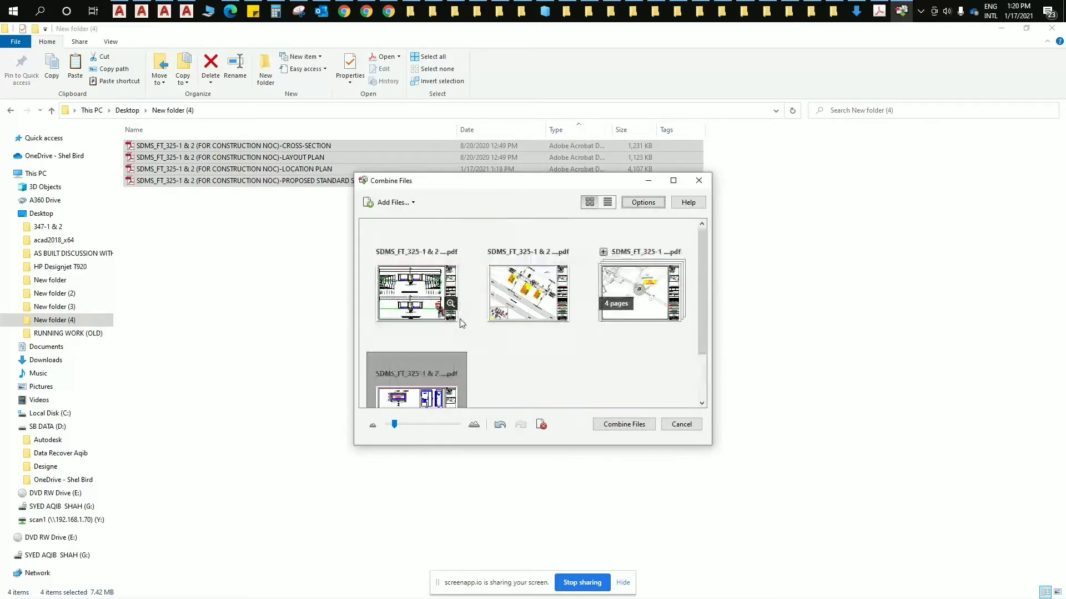
scroll(451, 303, down, 1)
click(437, 272)
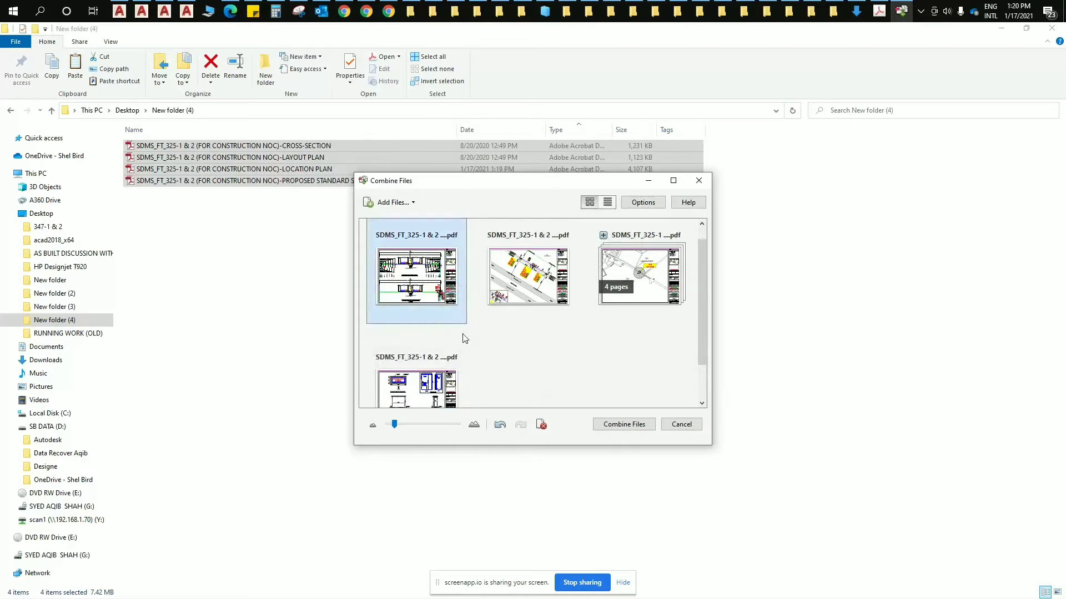
click(450, 288)
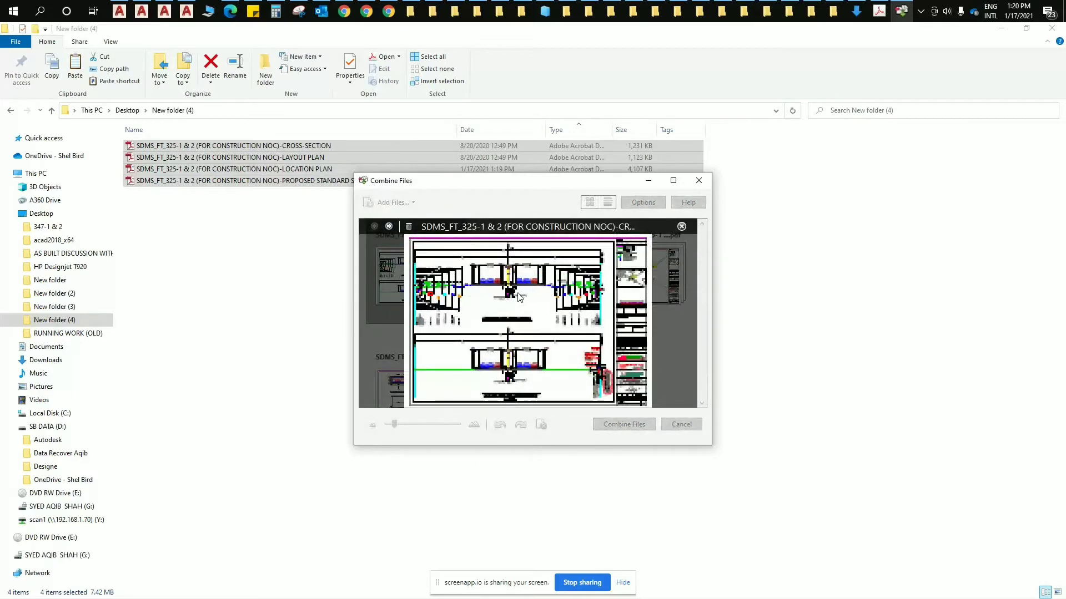
click(681, 227)
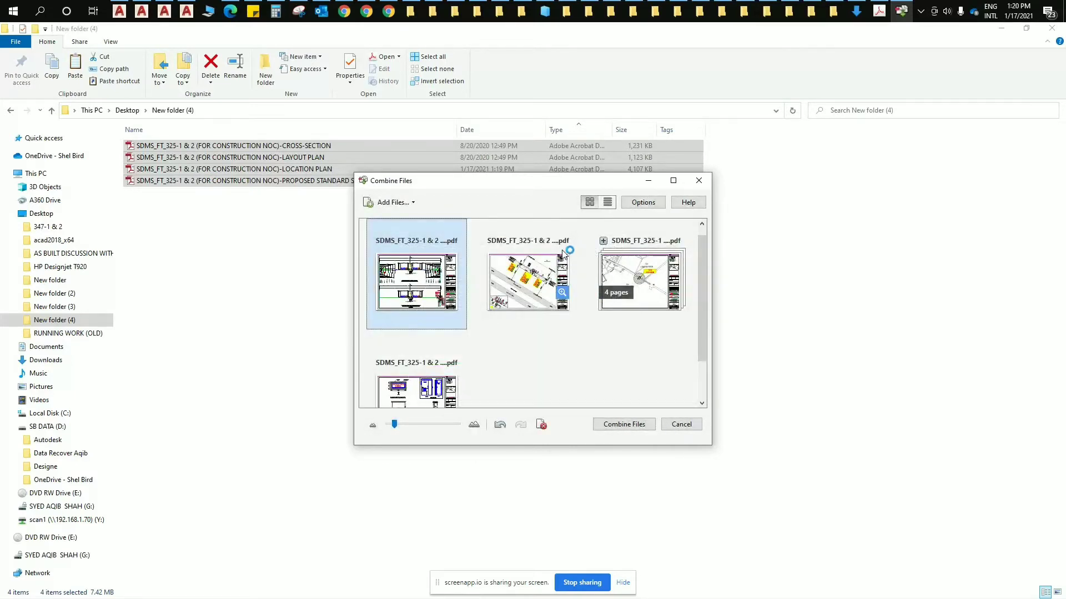
click(562, 290)
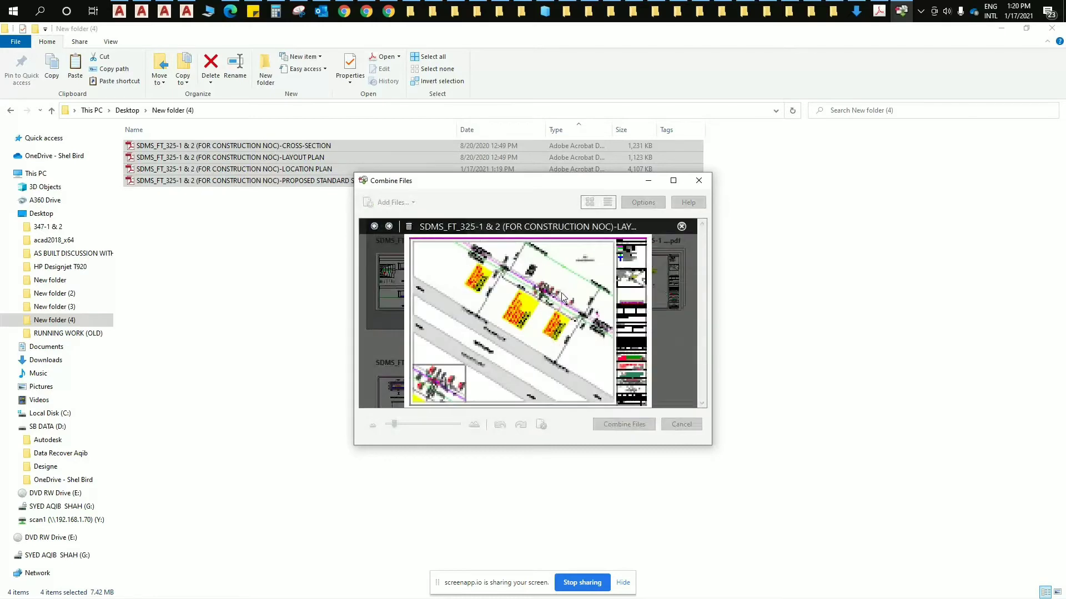
click(682, 227)
click(673, 294)
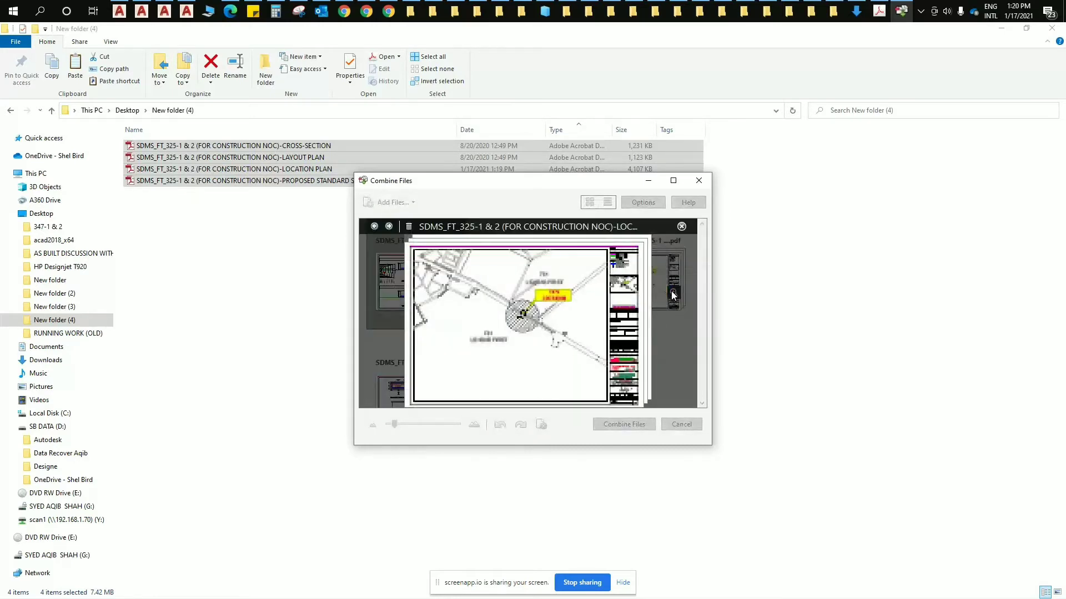
click(682, 226)
scroll(516, 336, down, 1)
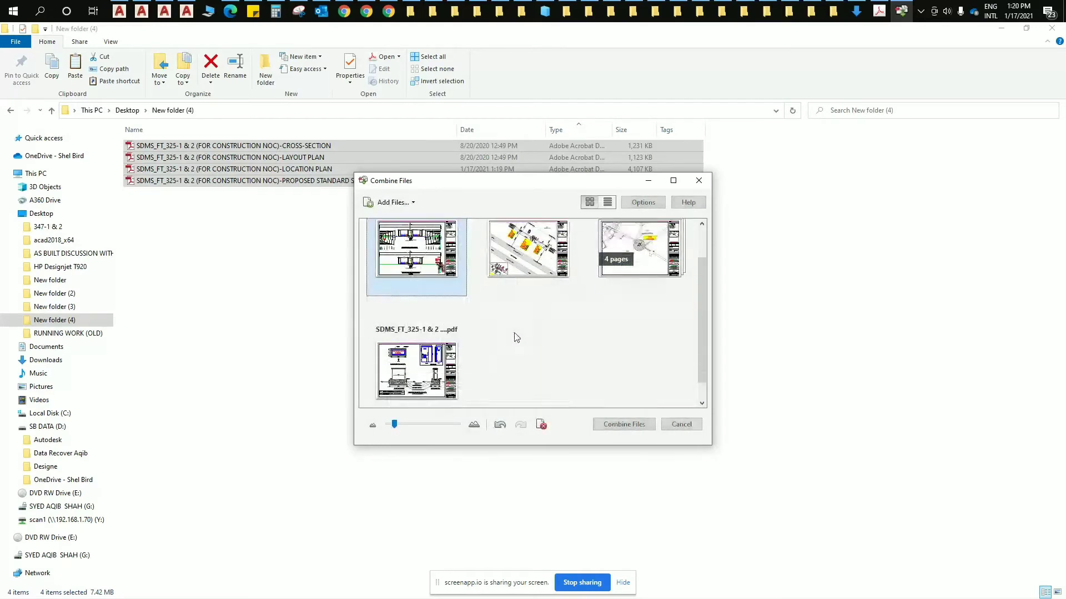
click(450, 382)
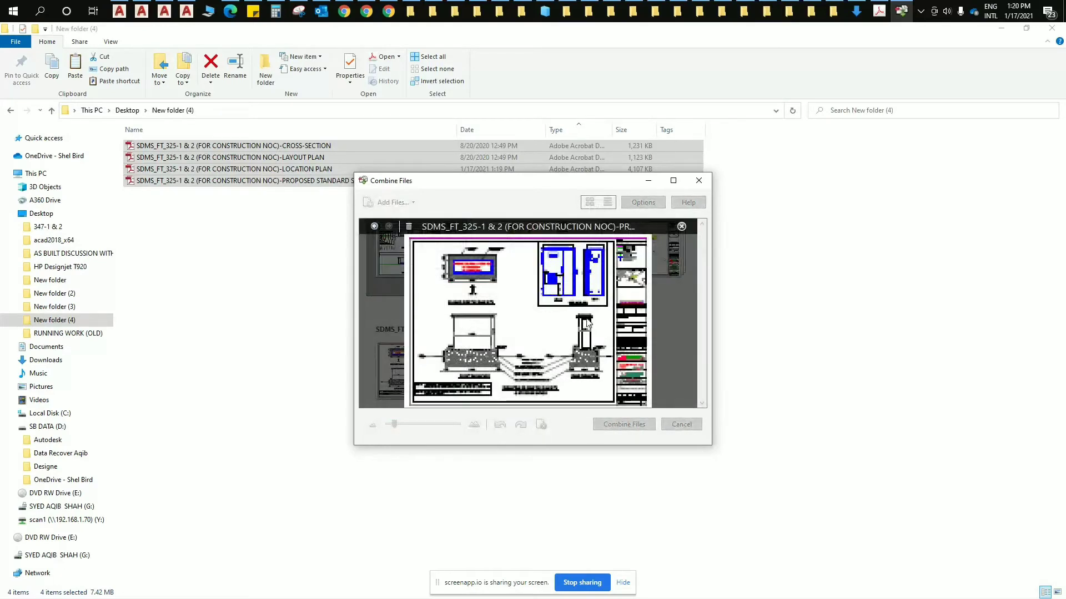
click(682, 226)
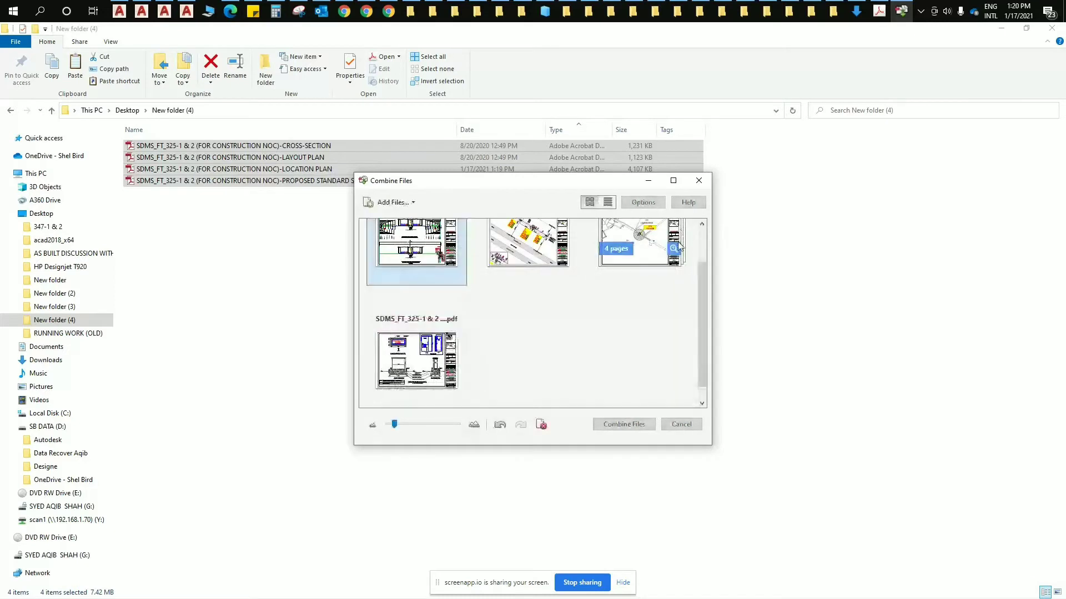
drag(703, 277, 698, 248)
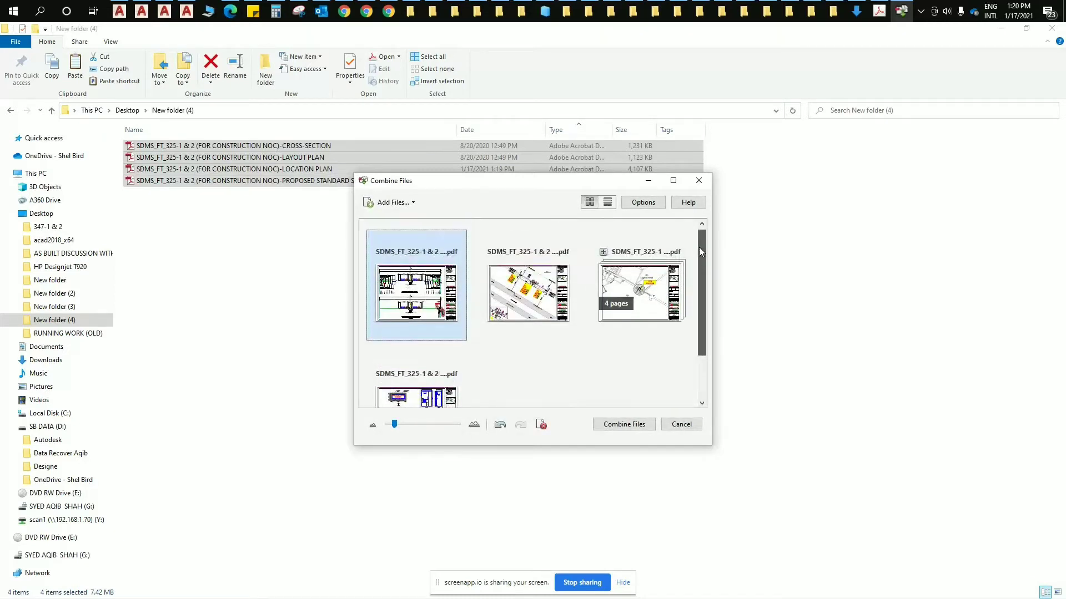
Step: Add the PROPOSED STANDARD STRUCTRE DETAILS FOR RTU PDF from New folder (4) to the combine list once more
click(413, 203)
click(392, 221)
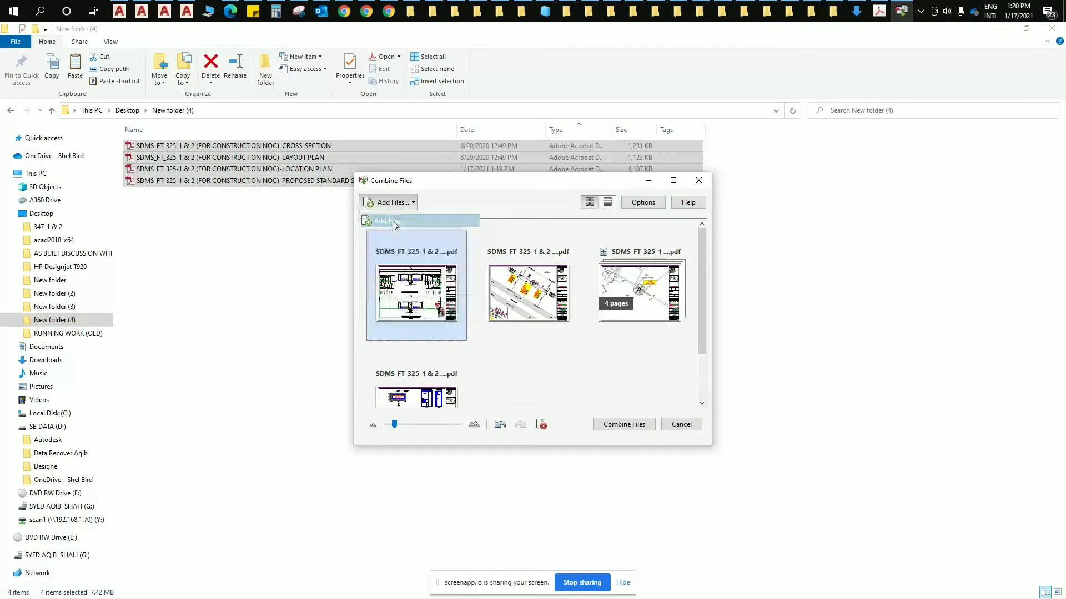
key(Right)
key(Right)
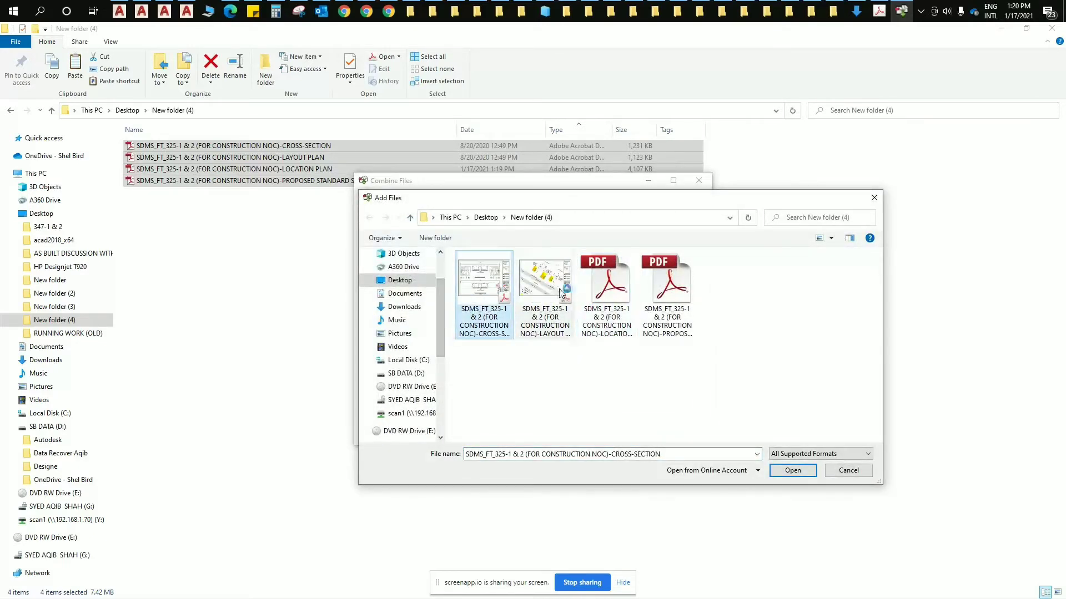
key(Right)
click(792, 471)
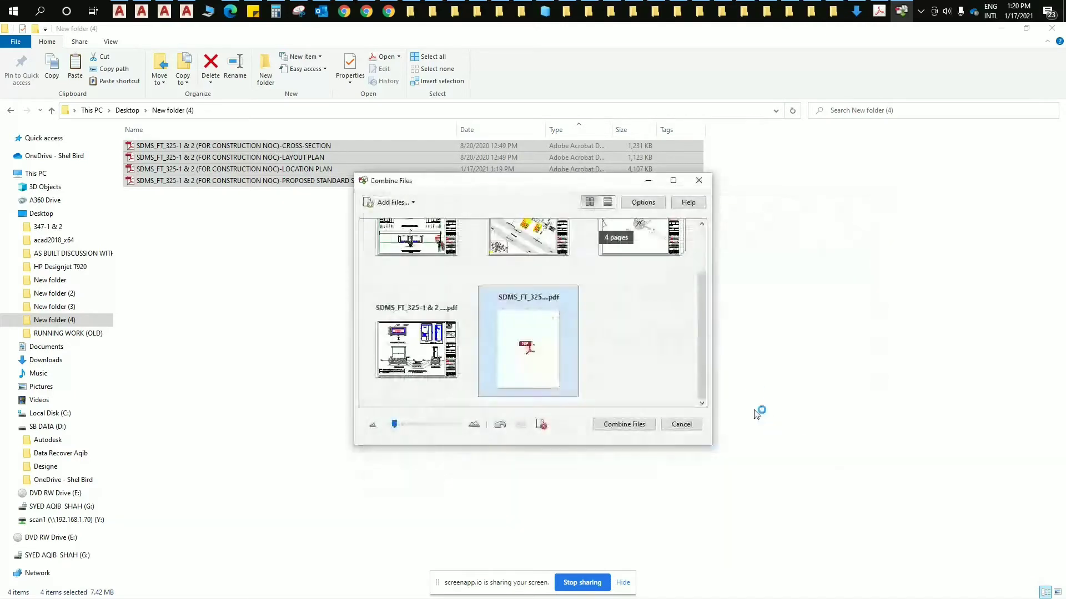
Step: Combine the listed files into a single PDF and move to its second page
scroll(557, 321, up, 1)
scroll(557, 321, up, 1)
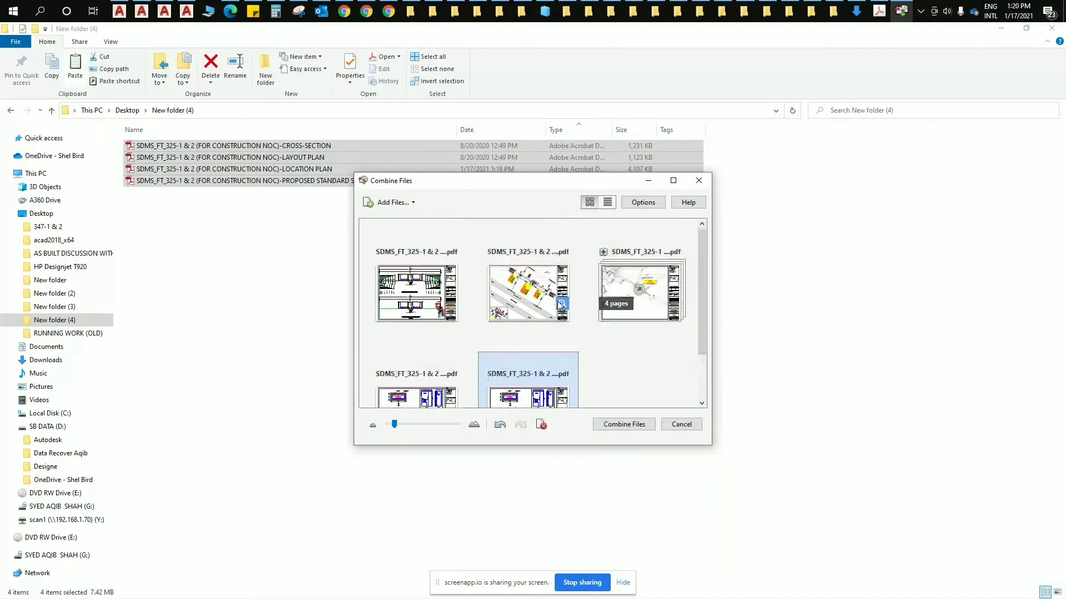
click(624, 425)
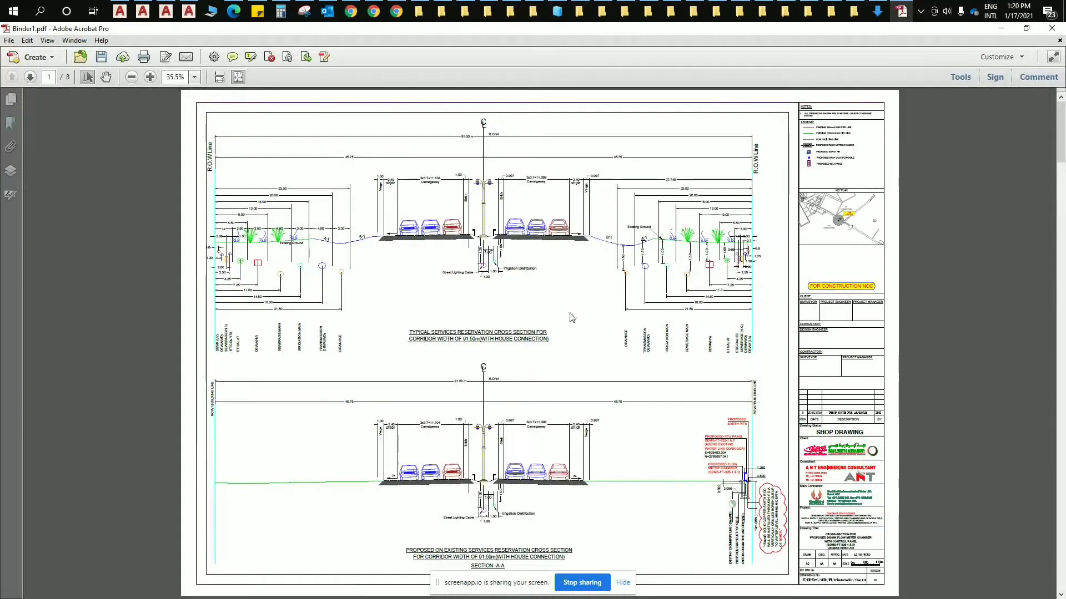
scroll(526, 264, down, 1)
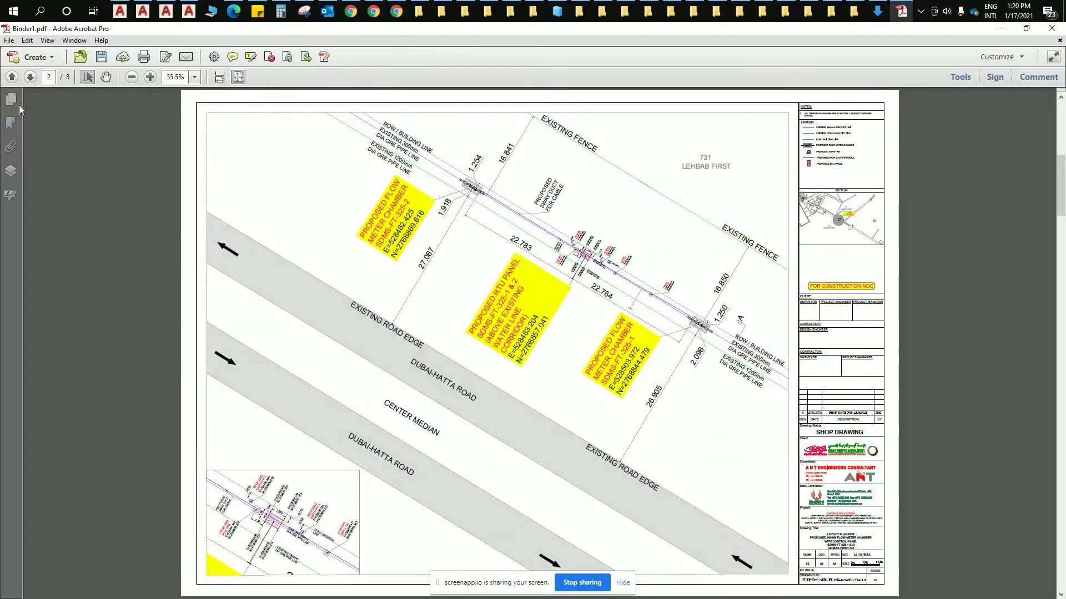
Step: Check the bookmarks and attachments of the combined PDF, and review its first four pages using the page thumbnails
click(13, 124)
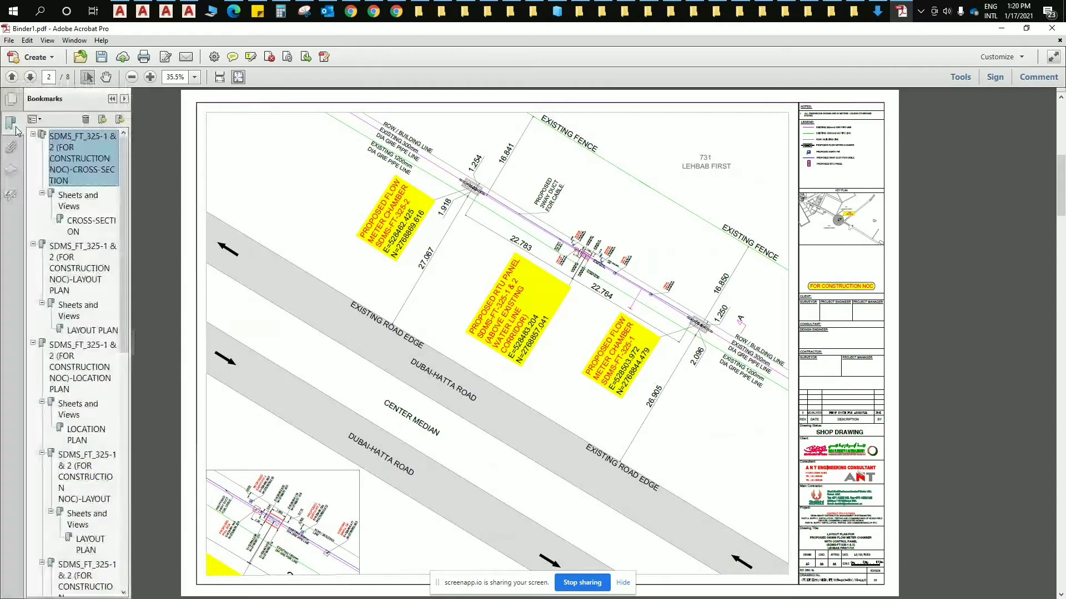
click(15, 147)
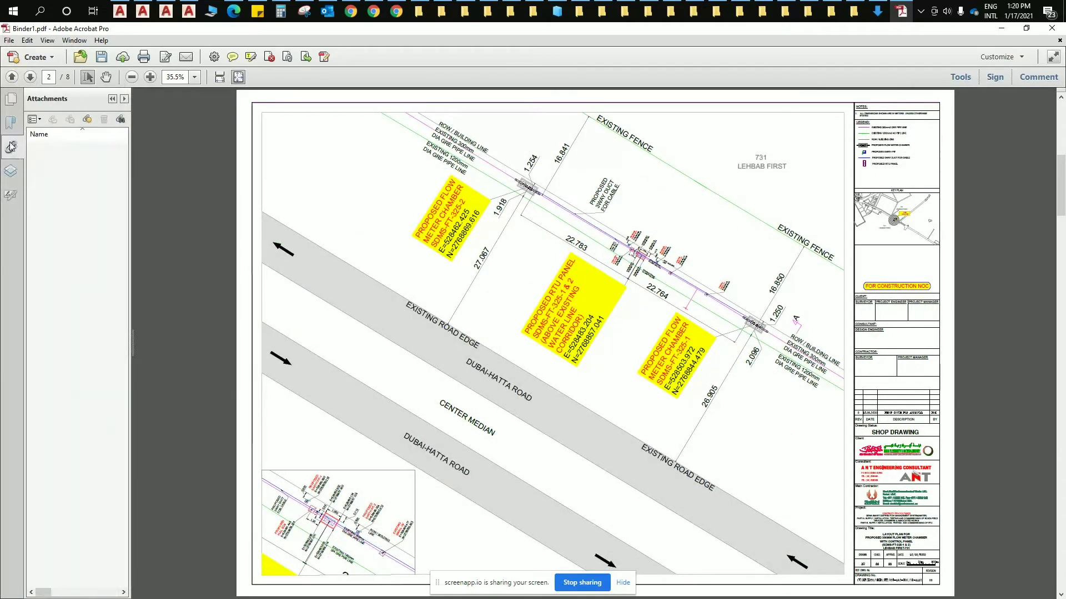
click(10, 101)
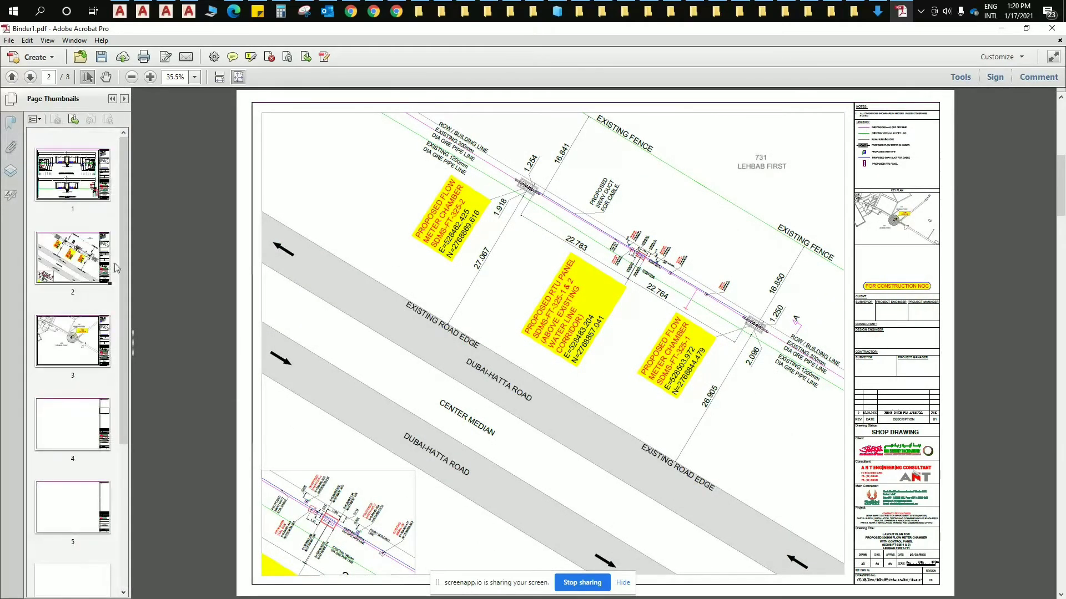
click(82, 192)
click(89, 261)
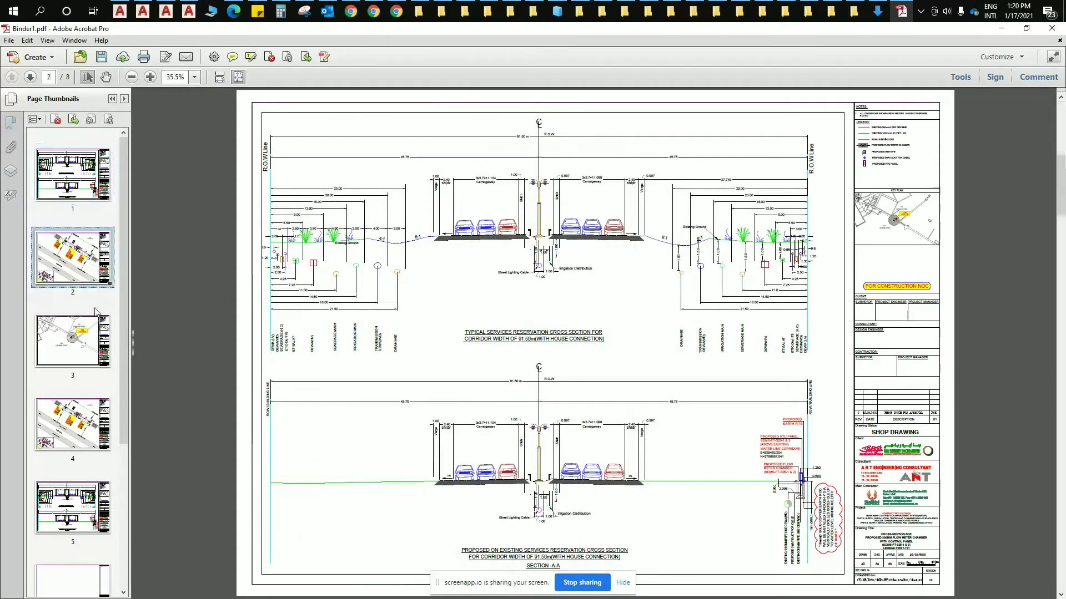
click(98, 339)
click(91, 425)
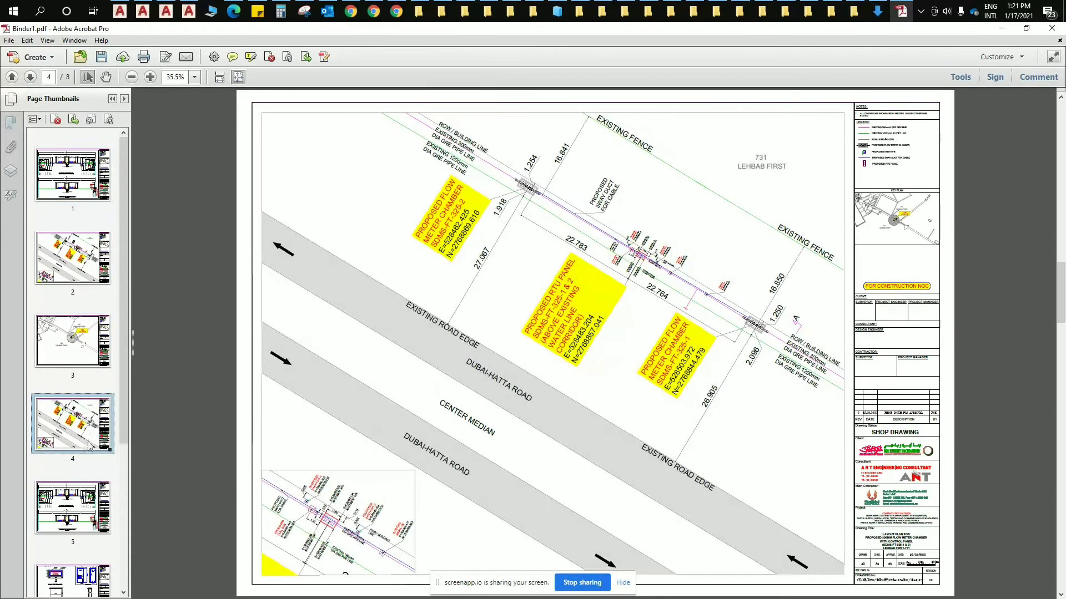
scroll(94, 488, down, 1)
scroll(93, 488, down, 1)
Step: Move the location plan page up to second place, and put it back in third place behind the layout plan
scroll(76, 212, up, 2)
drag(73, 351, 76, 201)
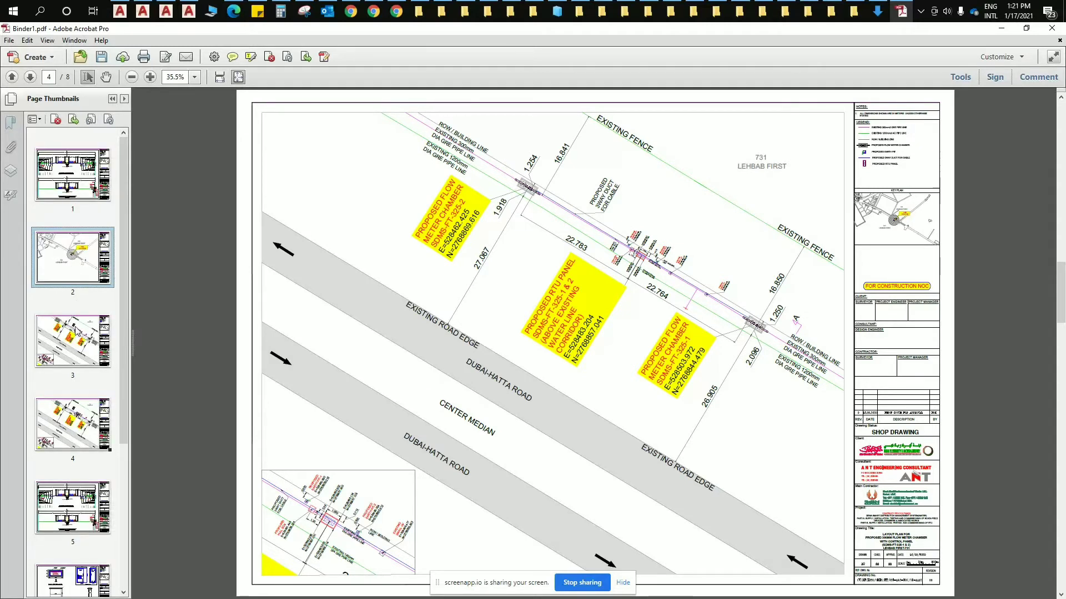
drag(72, 363, 73, 192)
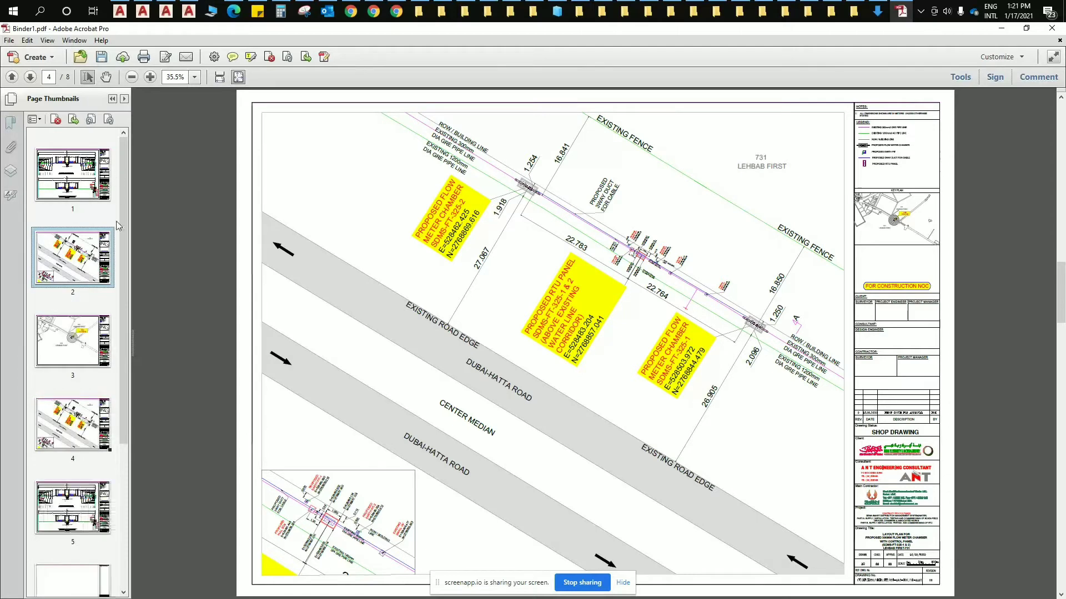
Step: Delete page 8, the last RTU structure detail page, from the combined PDF
scroll(116, 315, down, 3)
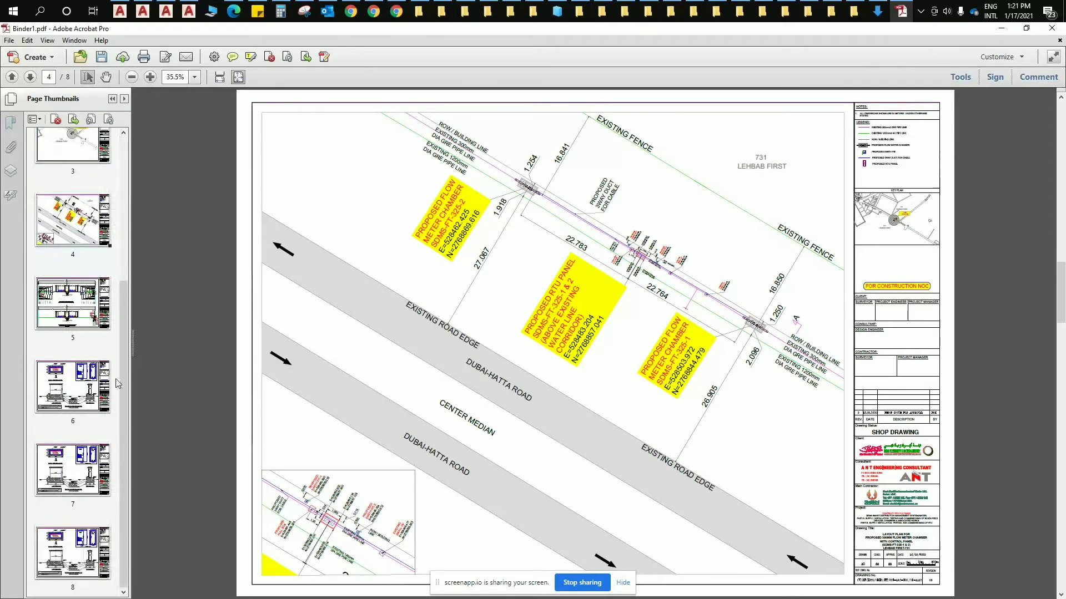
click(98, 536)
right_click(93, 536)
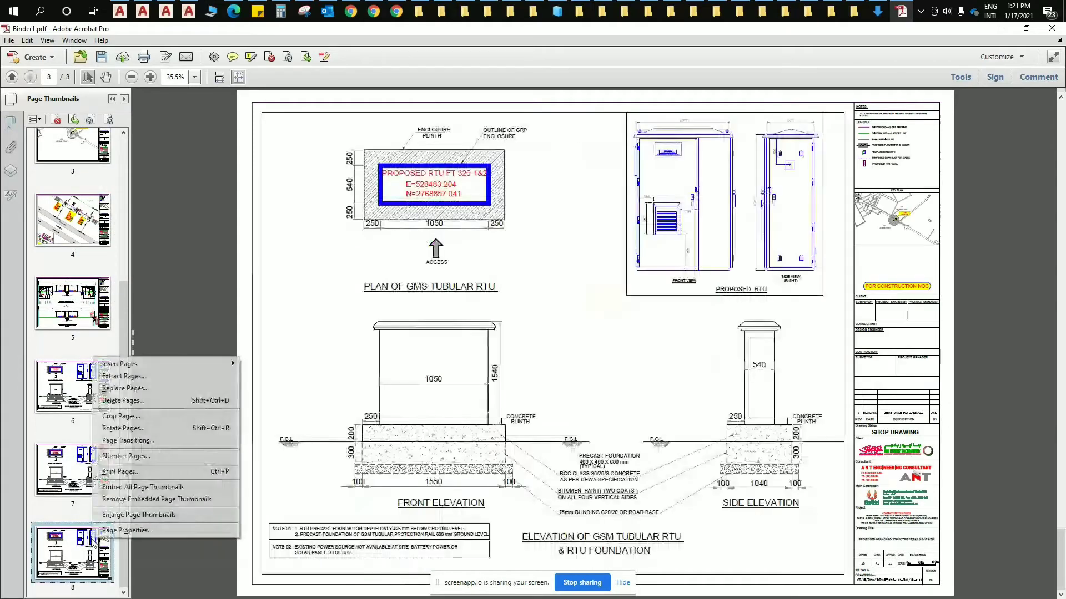
click(144, 401)
click(520, 341)
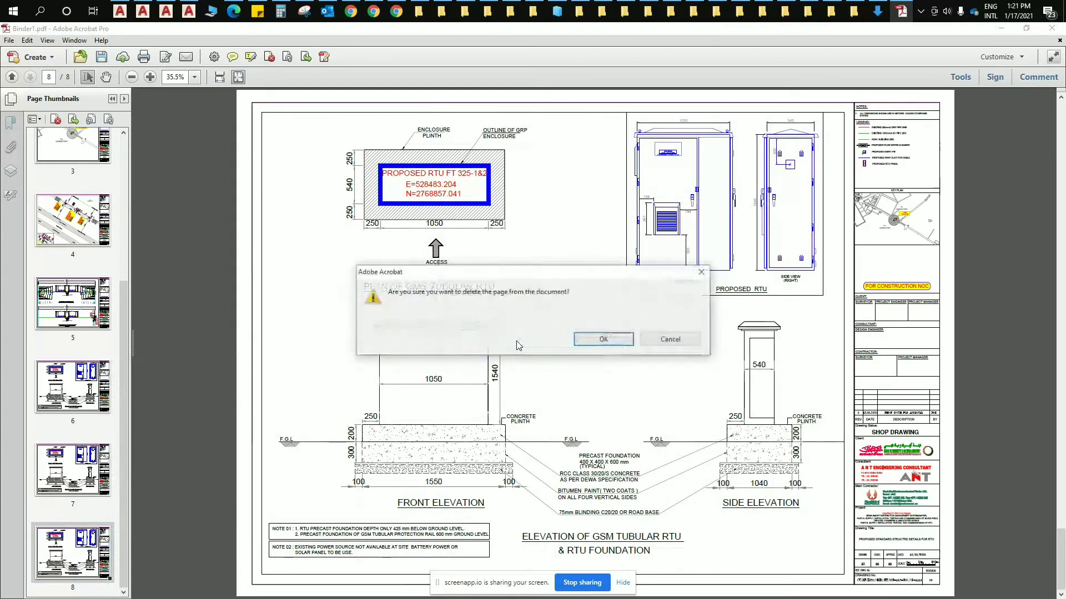
click(603, 339)
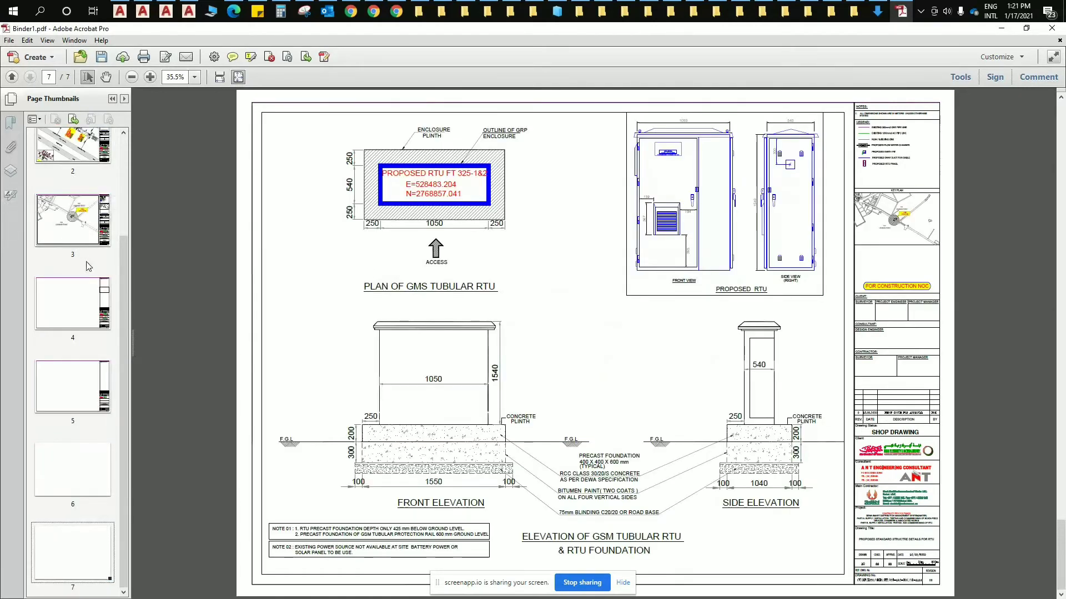
scroll(103, 276, up, 3)
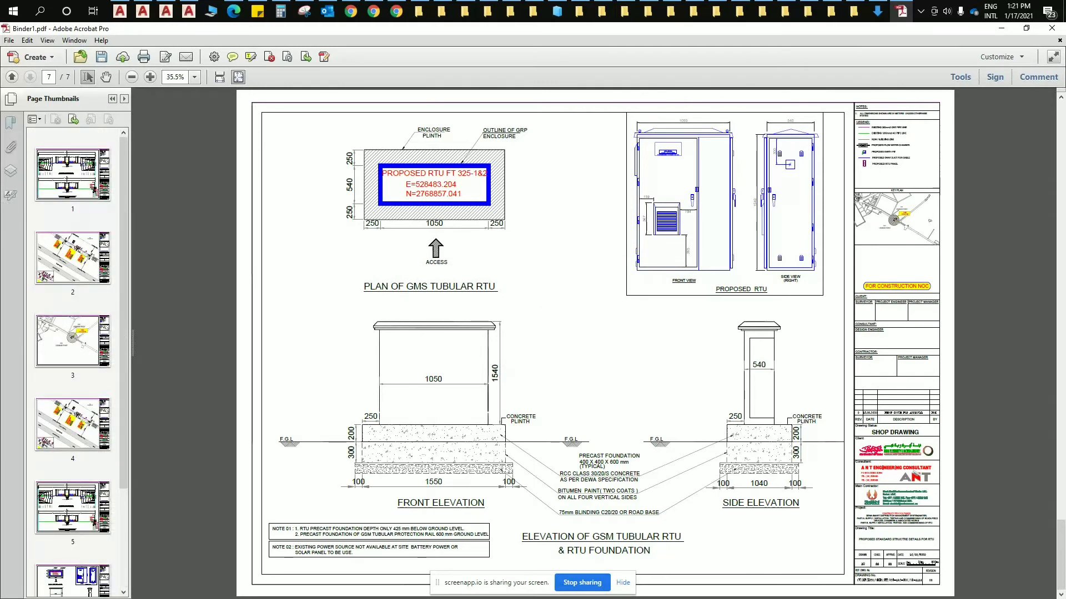
Step: Close the combined PDF, choosing to save its changes, and create a new subfolder in New folder (4) as the save location
click(1058, 31)
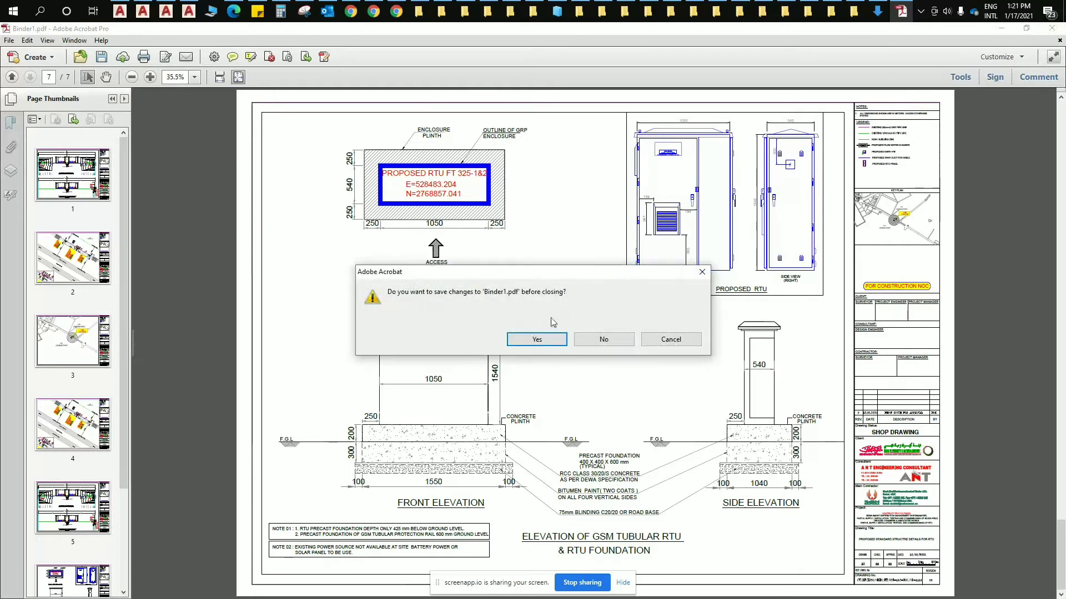
click(546, 341)
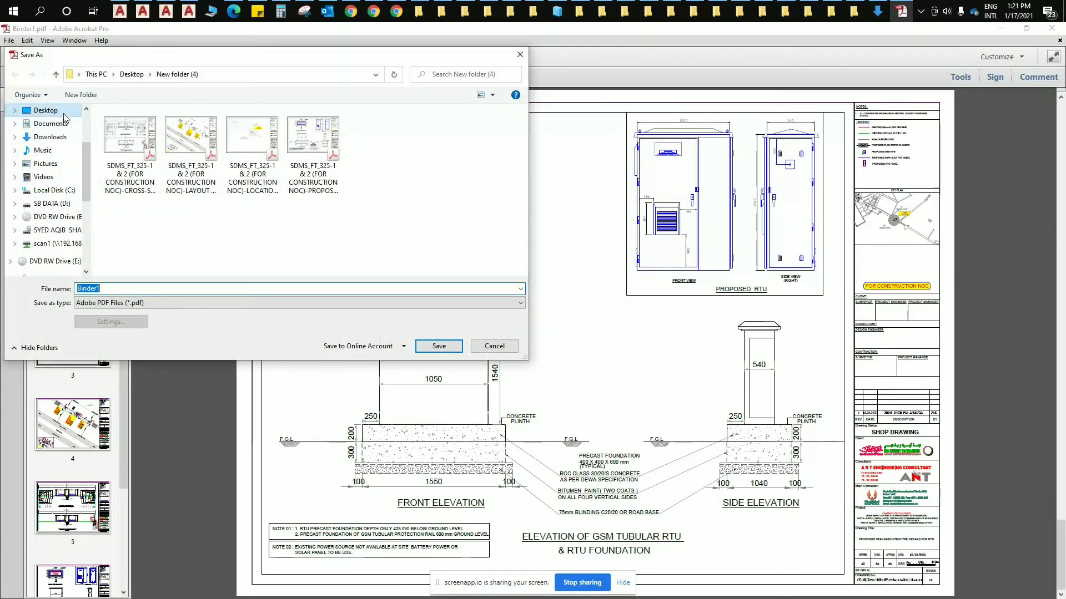
right_click(234, 265)
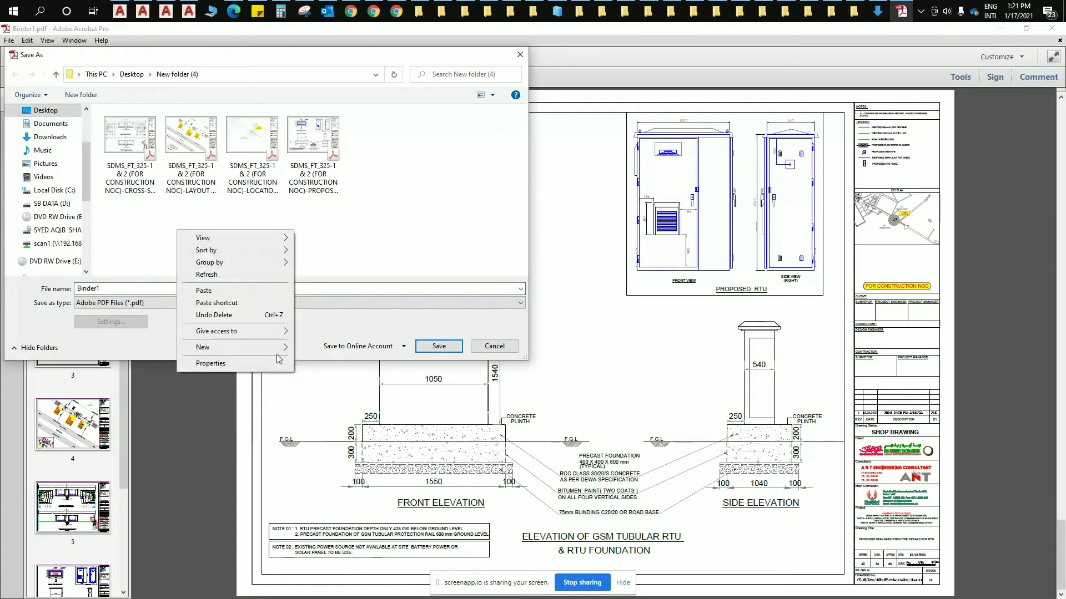
mouse_move(278, 348)
click(333, 347)
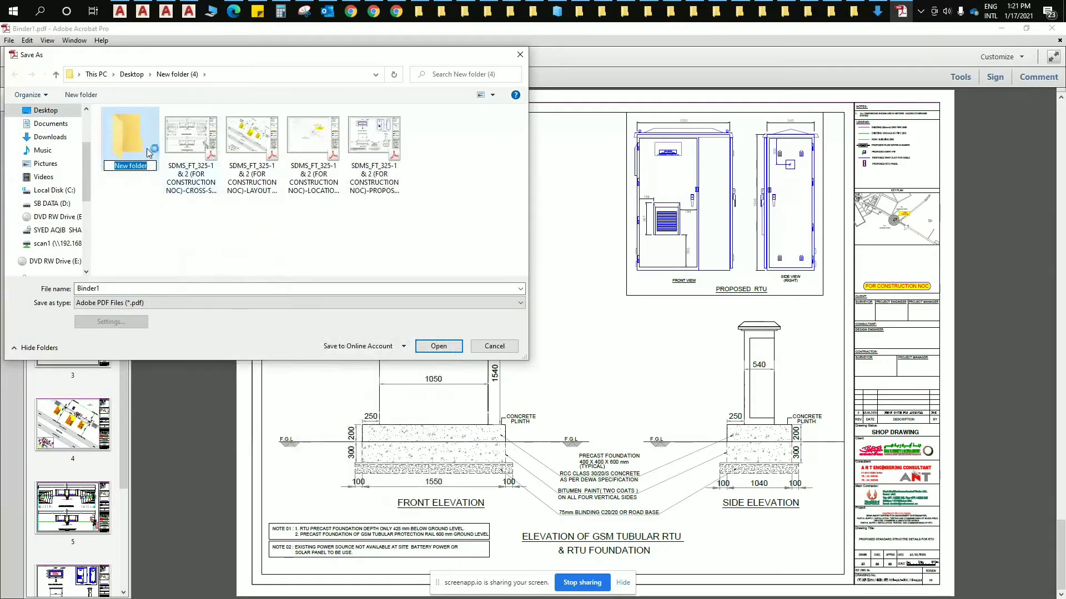
double_click(137, 142)
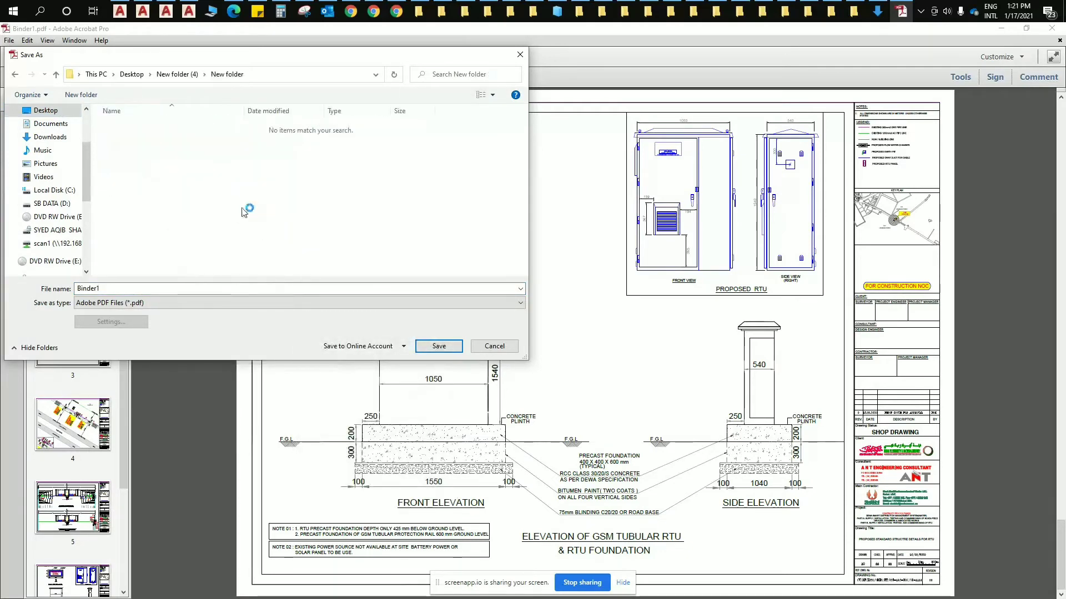
Step: Save the combined PDF in the new subfolder under the name COMBINE PDF FILES ANY NAME YOU CAN
double_click(89, 288)
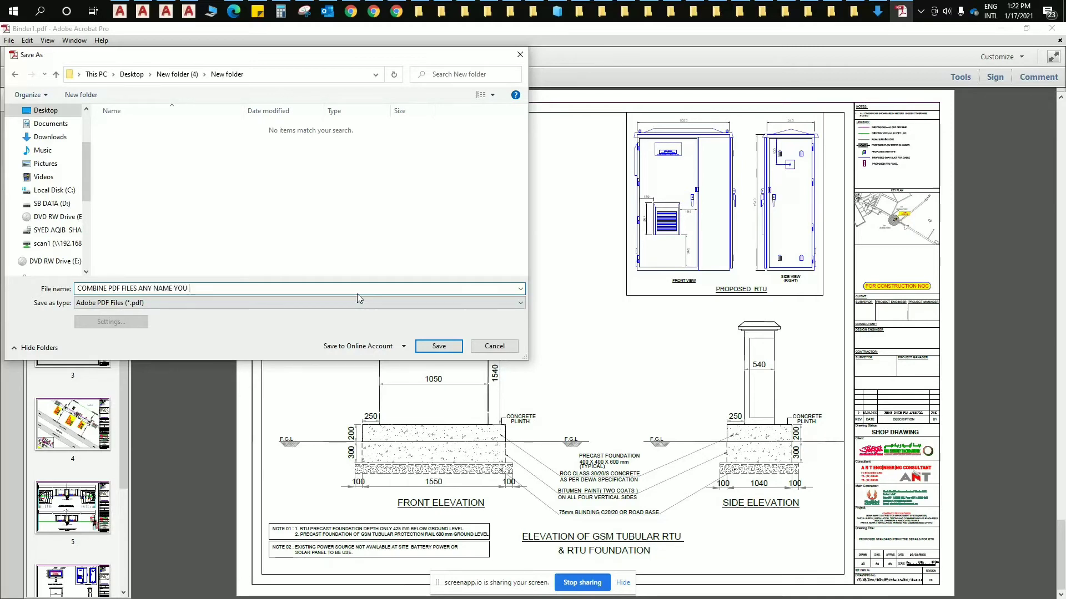
text(CAN)
click(404, 345)
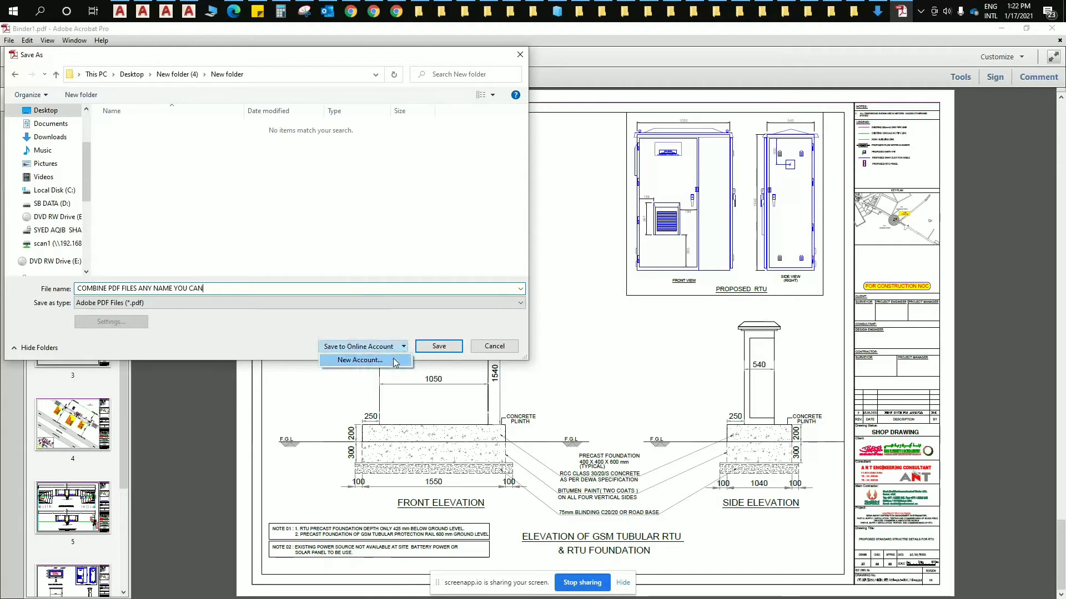
click(258, 201)
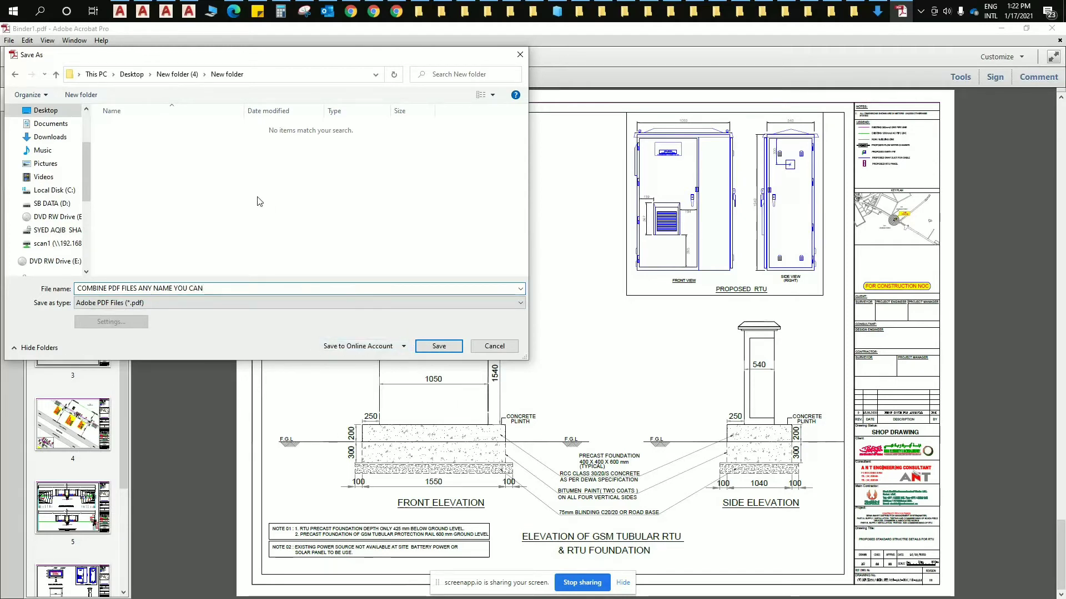
click(439, 347)
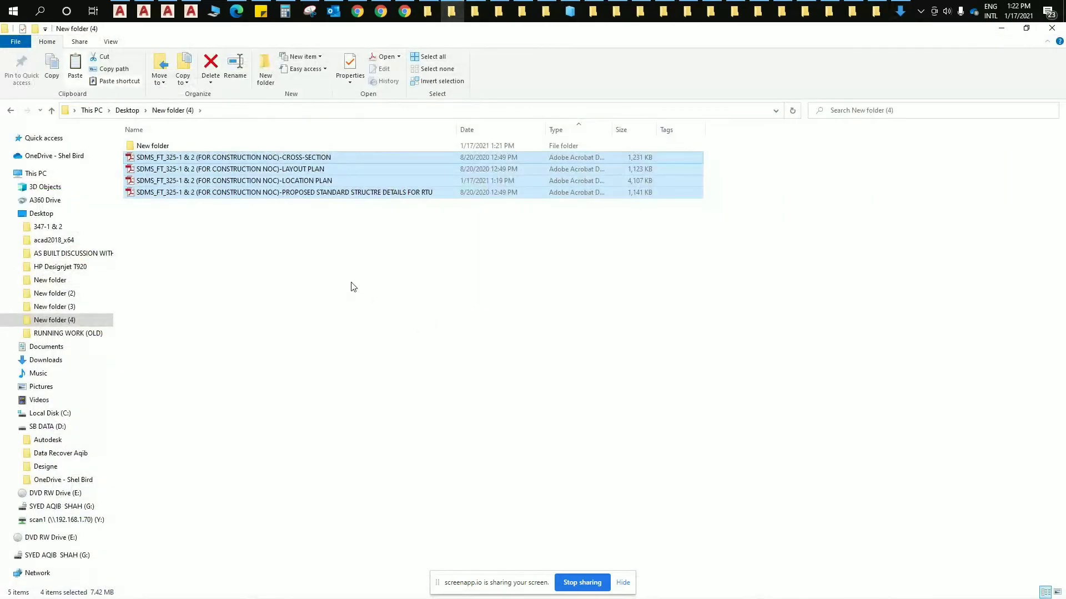
Step: In File Explorer, open the new subfolder of New folder (4) and display its contents as large thumbnails
click(281, 259)
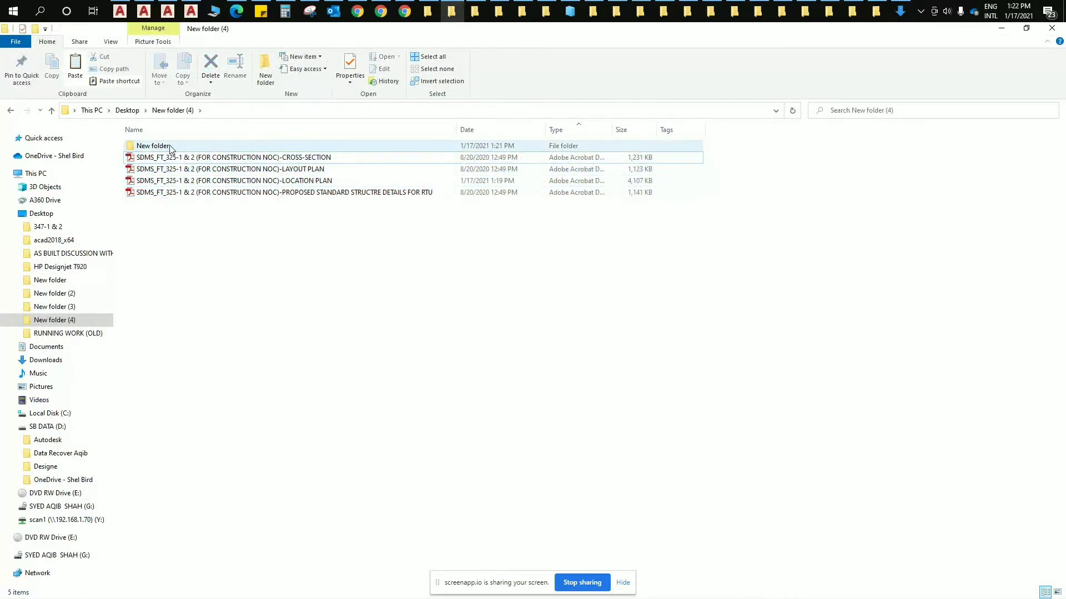
double_click(170, 147)
drag(261, 129, 409, 128)
click(1055, 594)
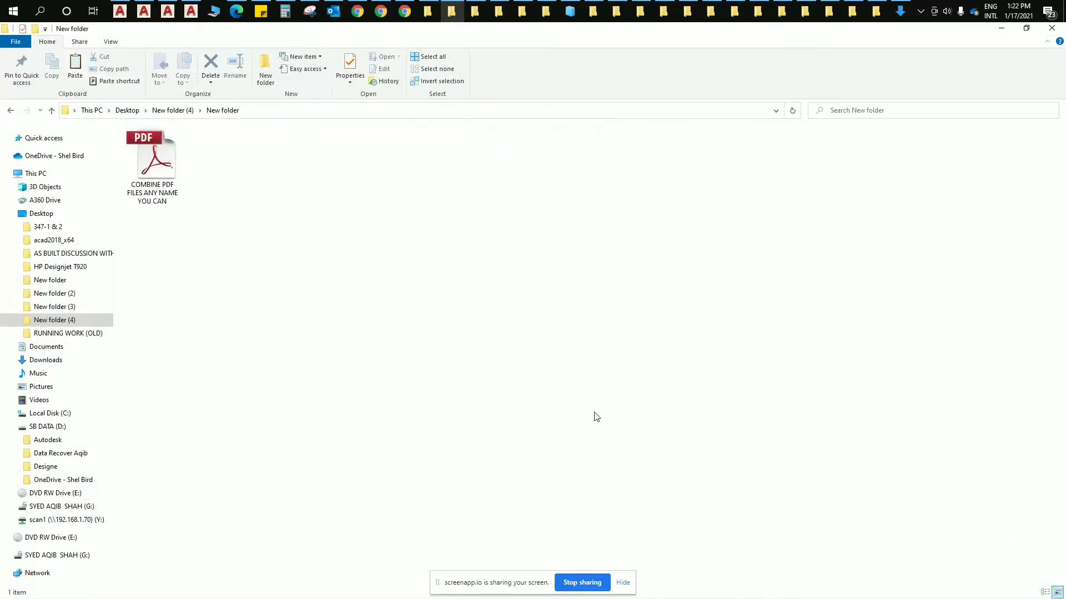
Step: Open COMBINE PDF FILES ANY NAME YOU CAN in Acrobat, with the page thumbnails shown and the window maximized
click(161, 177)
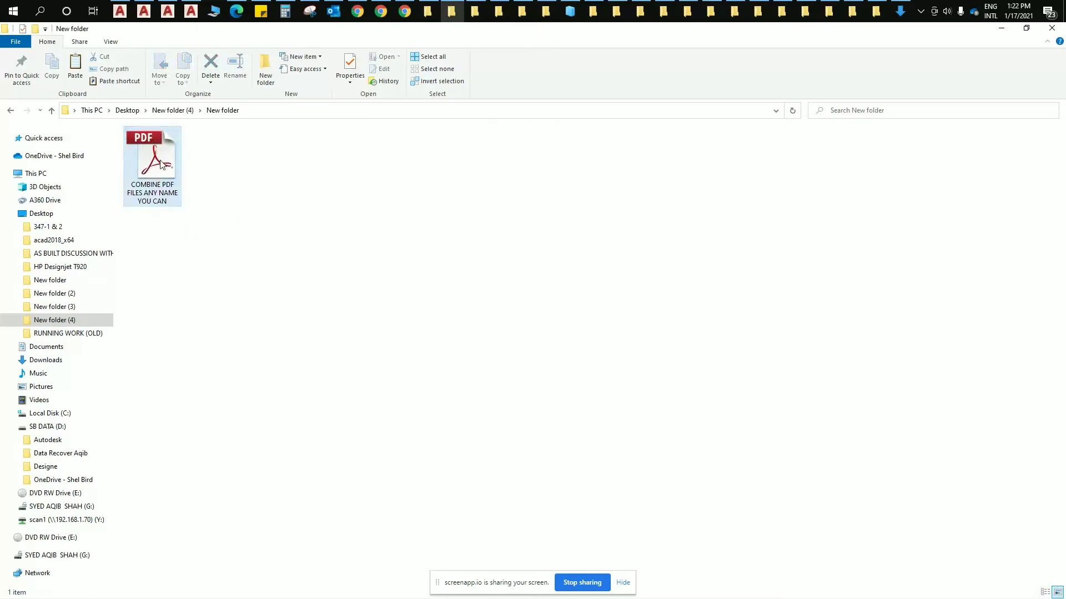
double_click(164, 163)
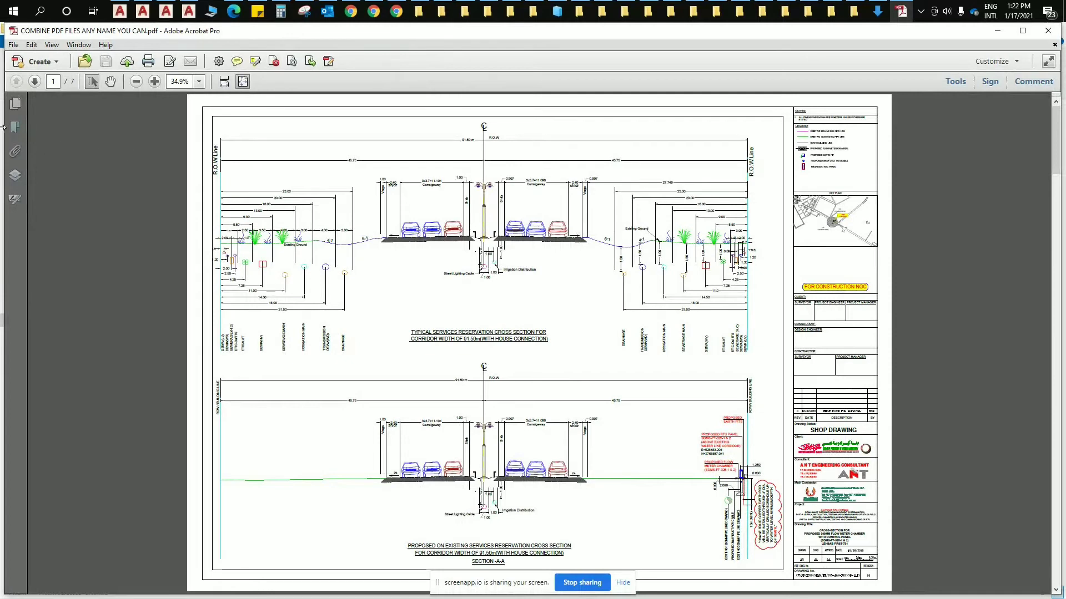
click(15, 103)
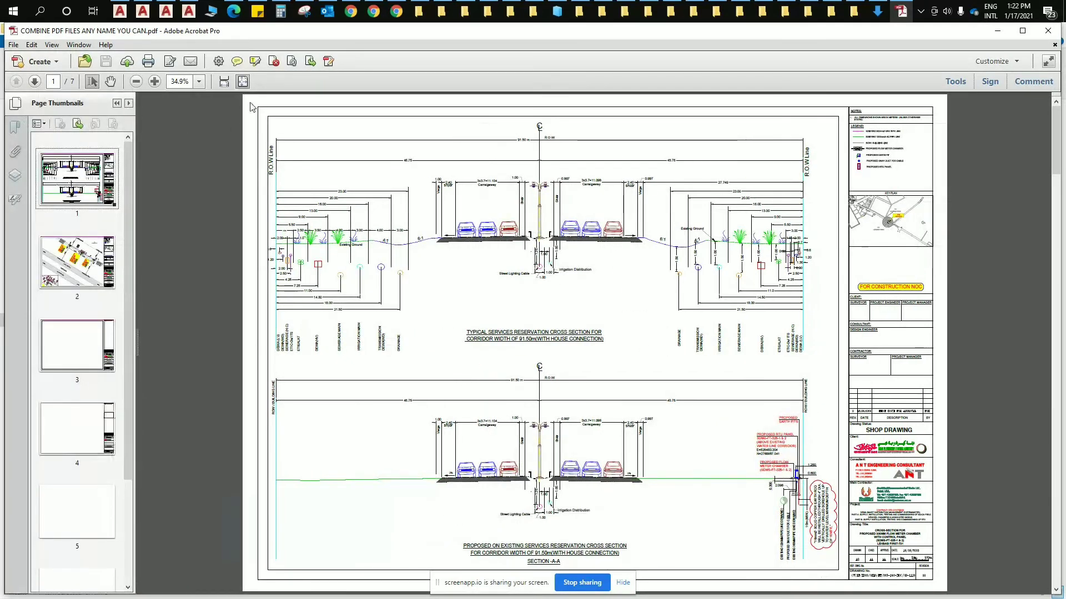
click(1023, 32)
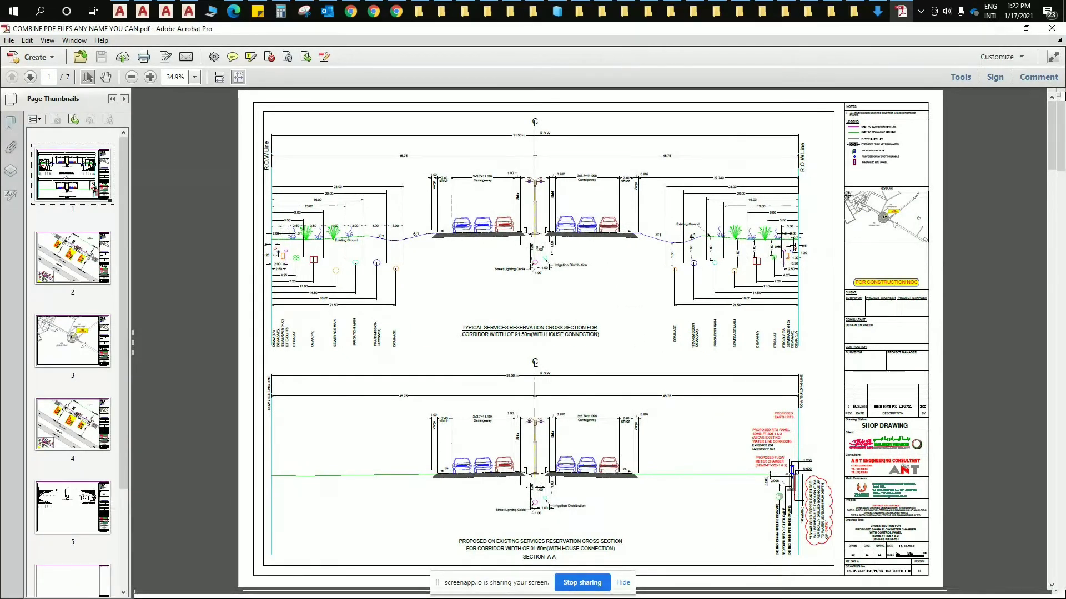
Step: Review pages 2 to 7 of the saved PDF one by one, comparing the two RTU structure detail pages at the end
click(93, 251)
click(93, 345)
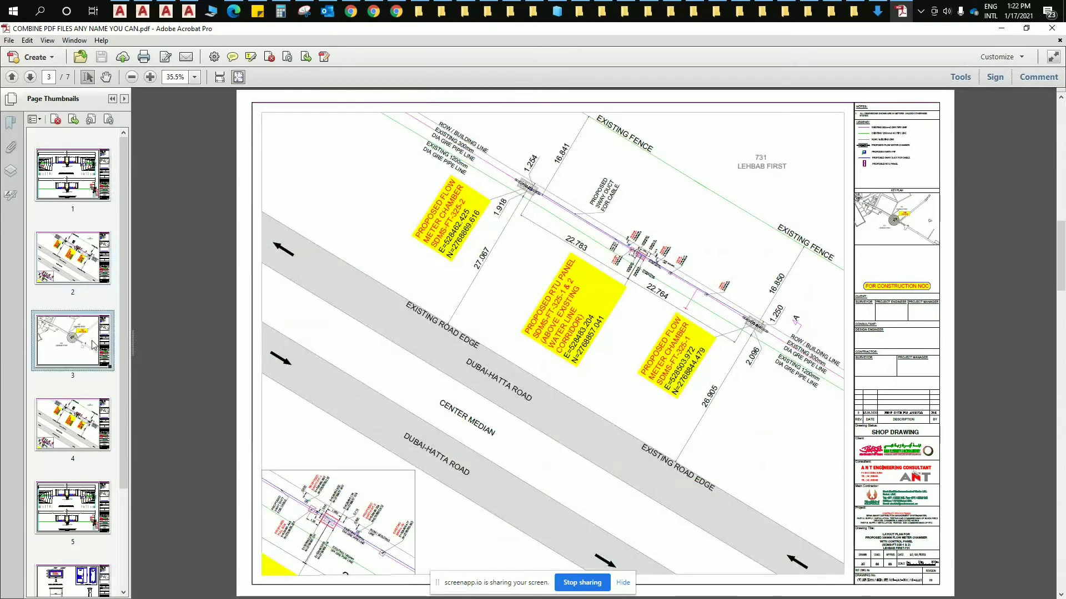
click(89, 411)
scroll(89, 411, down, 2)
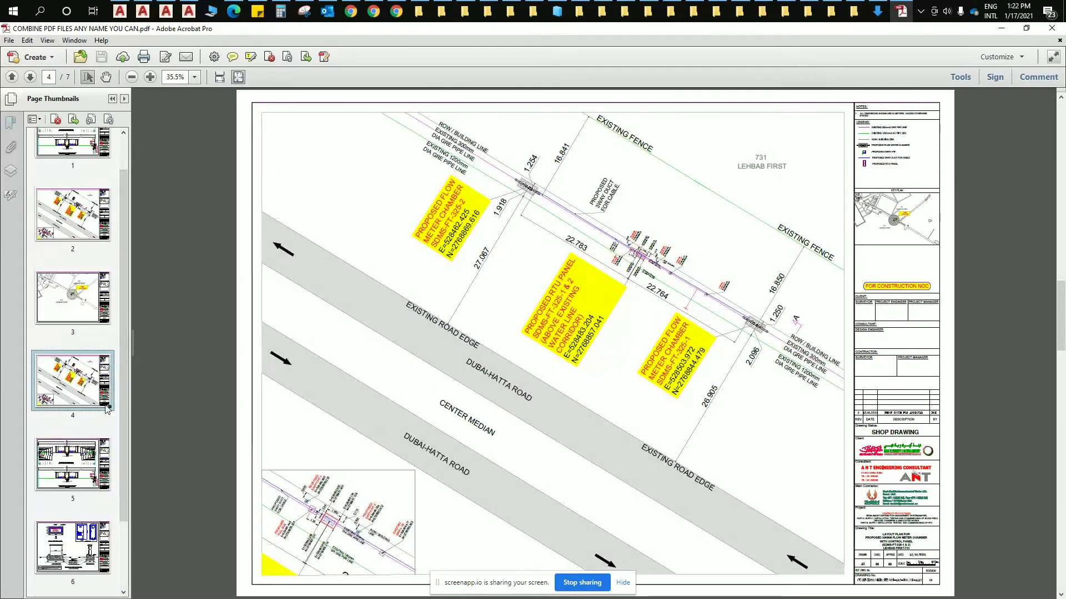
click(95, 441)
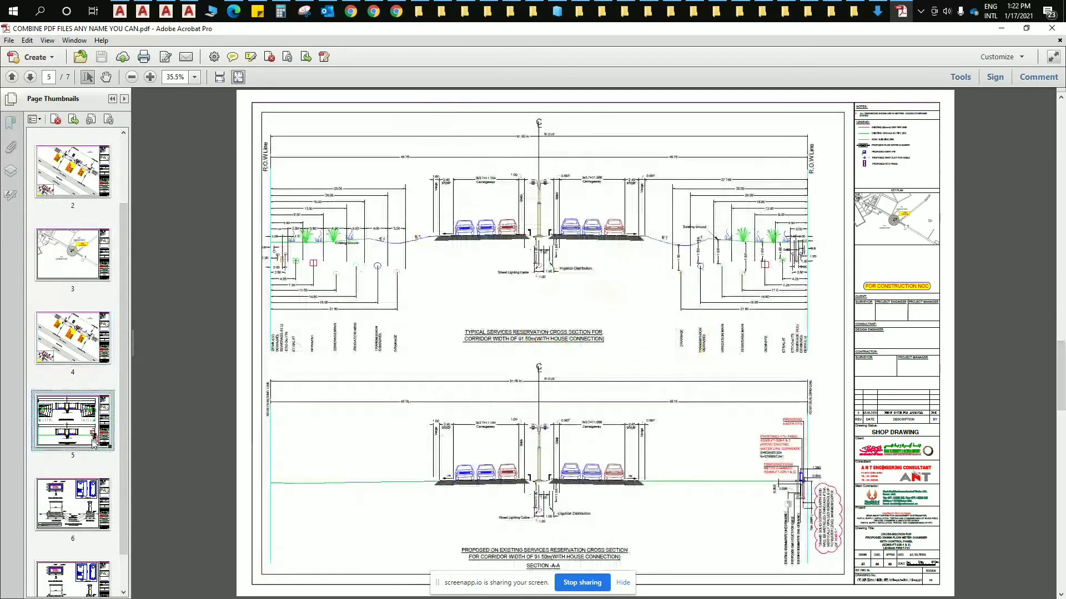
click(93, 504)
scroll(93, 527, down, 1)
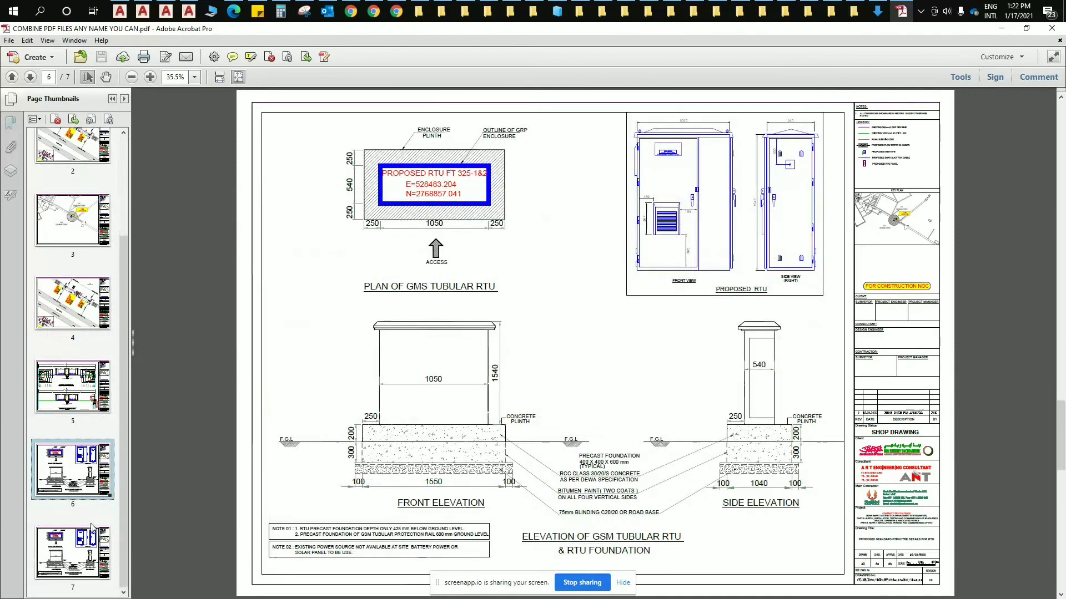
click(90, 546)
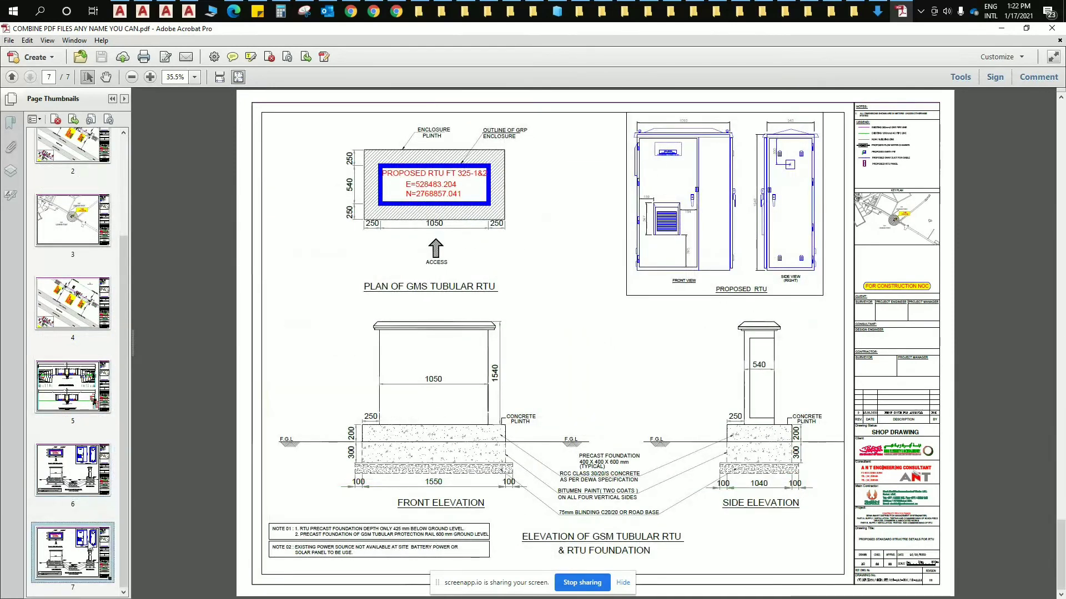
click(69, 481)
Step: Delete page 7, the duplicate RTU structure detail page, from the saved PDF and return to the first page thumbnails
click(78, 545)
right_click(78, 545)
click(130, 400)
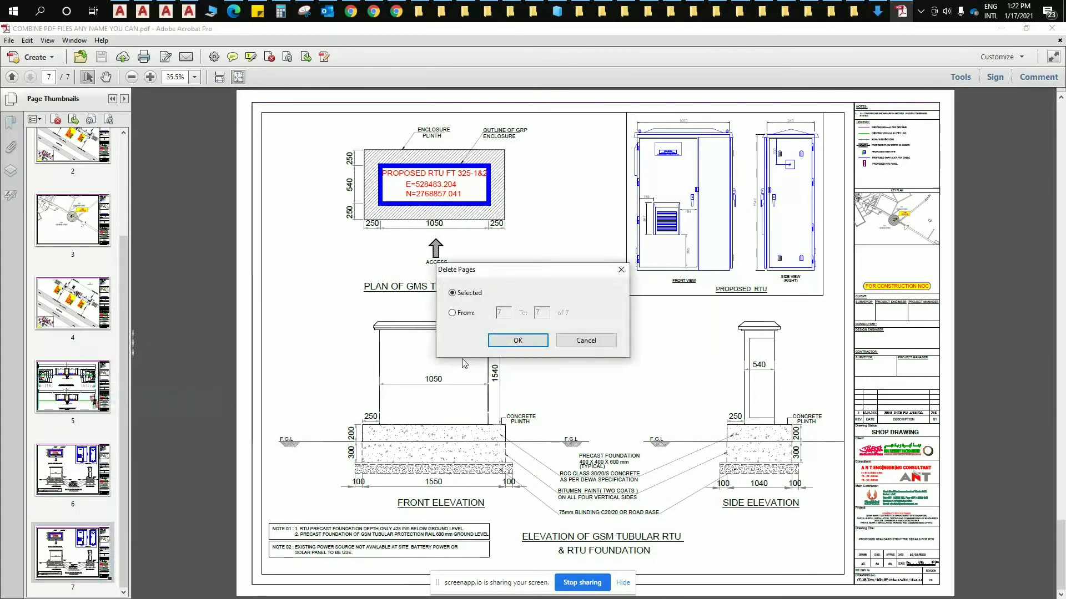
click(522, 343)
click(604, 339)
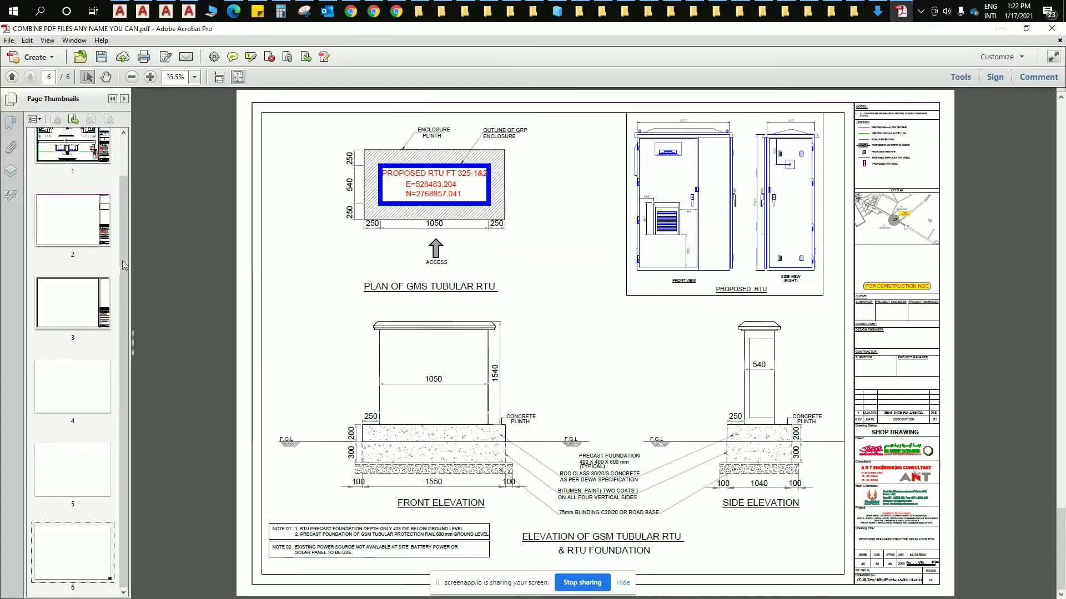
drag(123, 230, 127, 198)
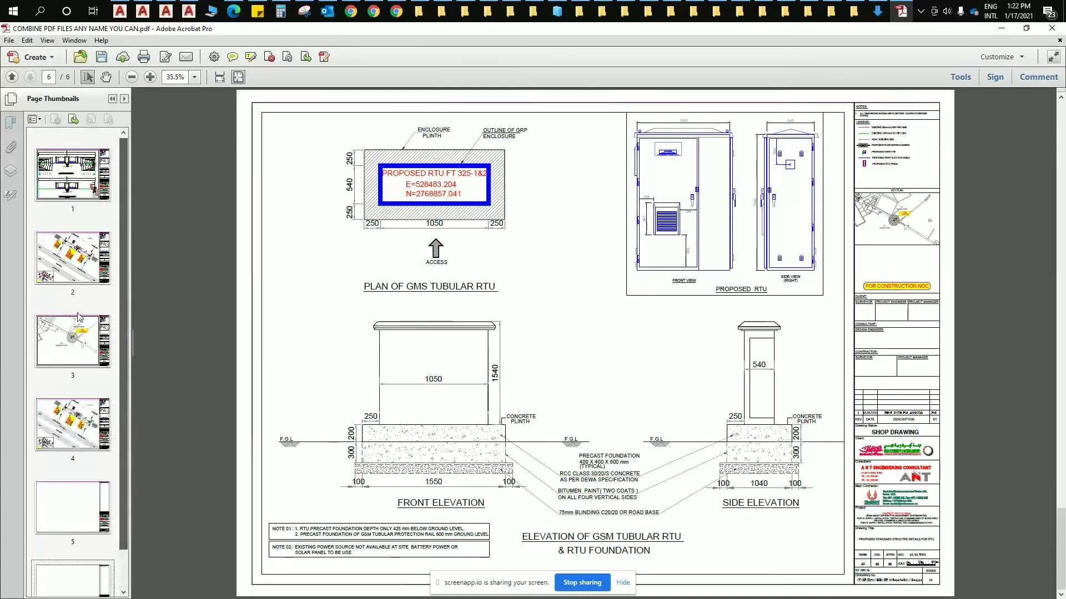
Step: Delete page 4, the duplicate layout plan, from the combined PDF
right_click(85, 404)
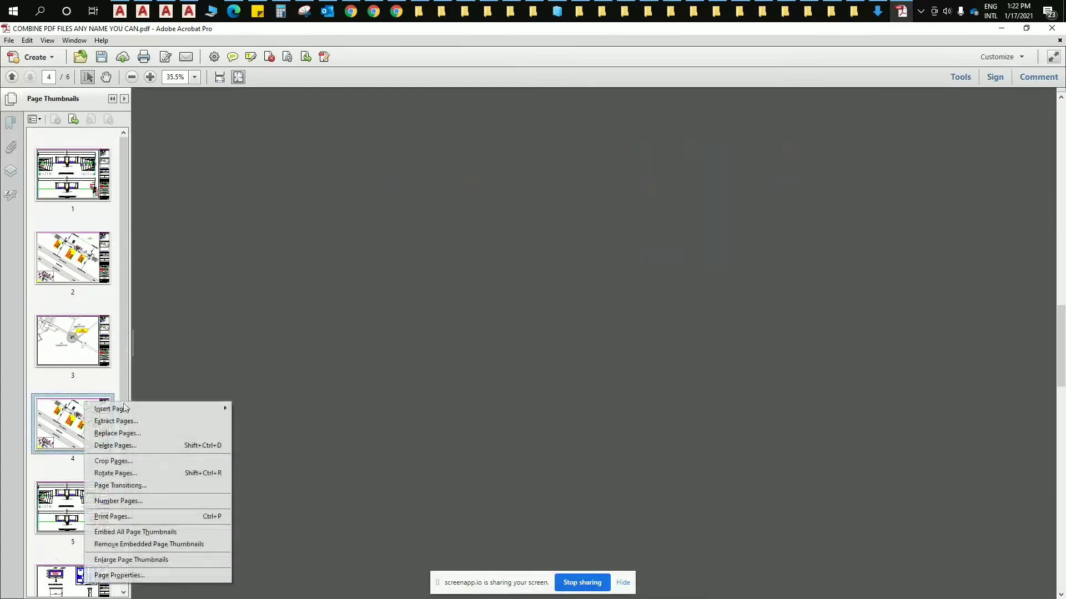
click(136, 446)
click(513, 344)
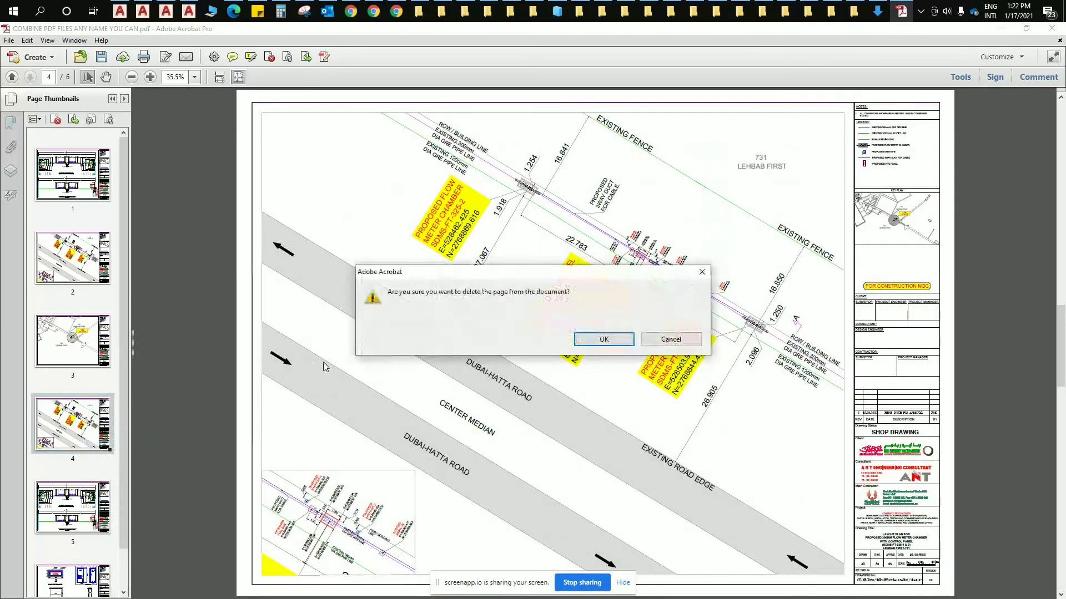
click(607, 340)
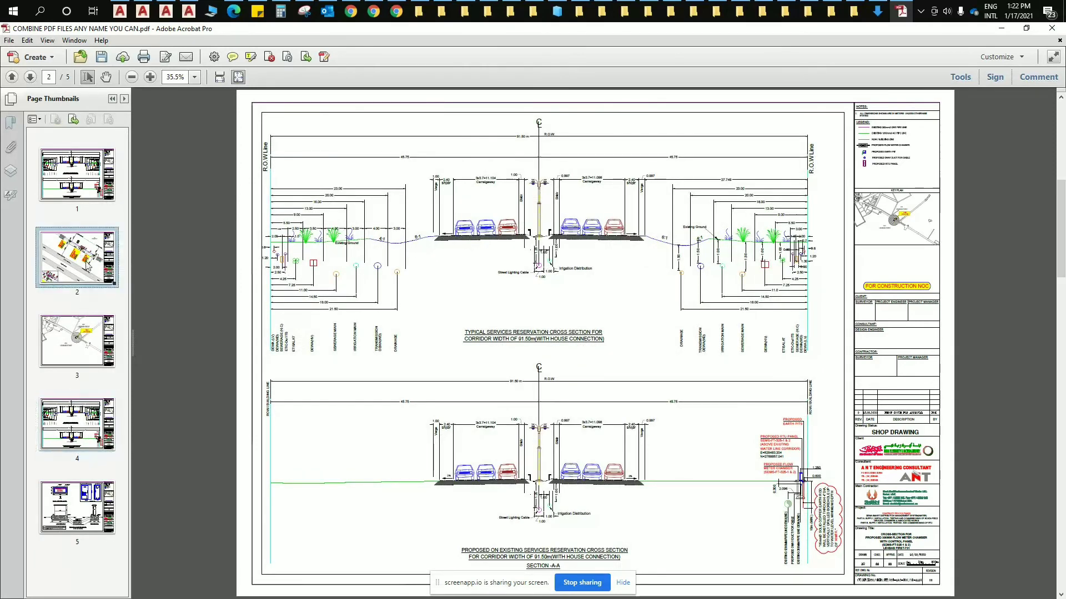
Step: Delete page 1, the duplicate cross-section sheet, from the combined PDF
click(83, 260)
click(63, 176)
right_click(65, 174)
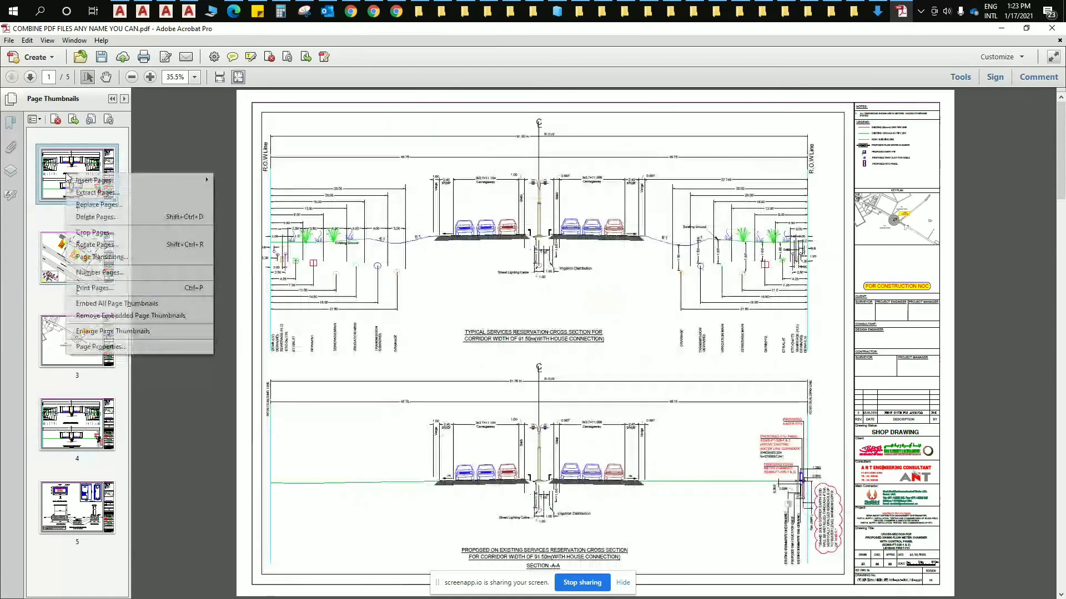
click(117, 218)
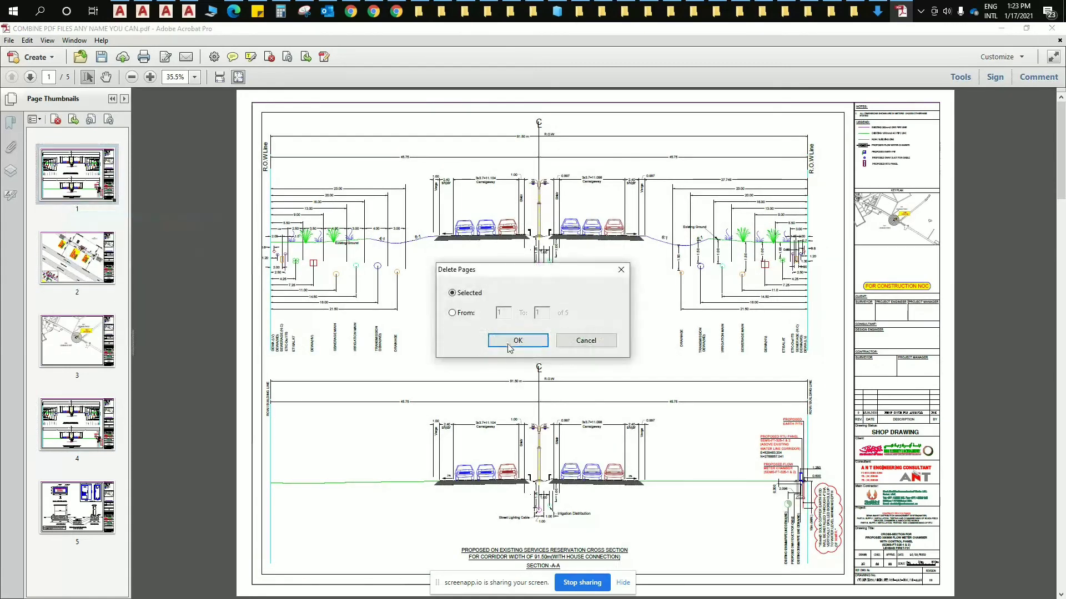
key(Return)
click(631, 341)
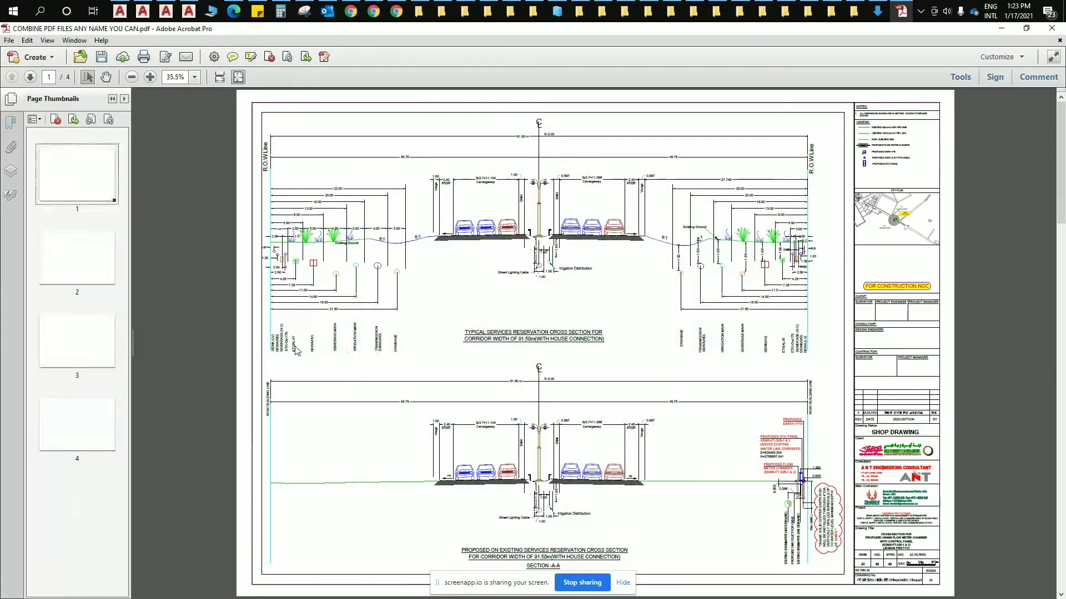
Step: Review each remaining page of the combined PDF, examining the layout plan on page 1 up close around the RTU panel, fence and legend
click(107, 253)
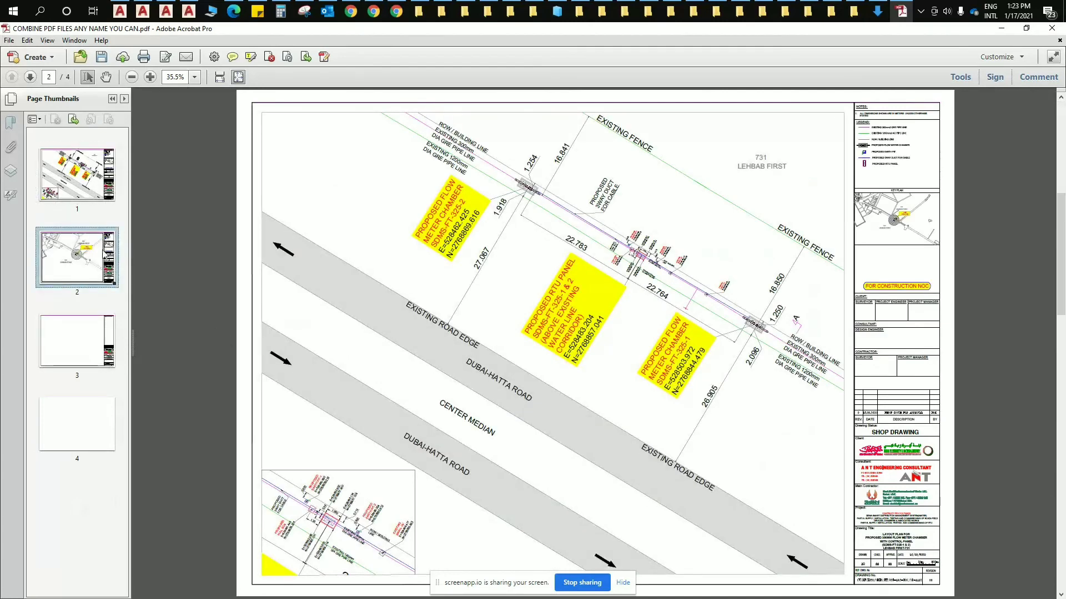
click(89, 340)
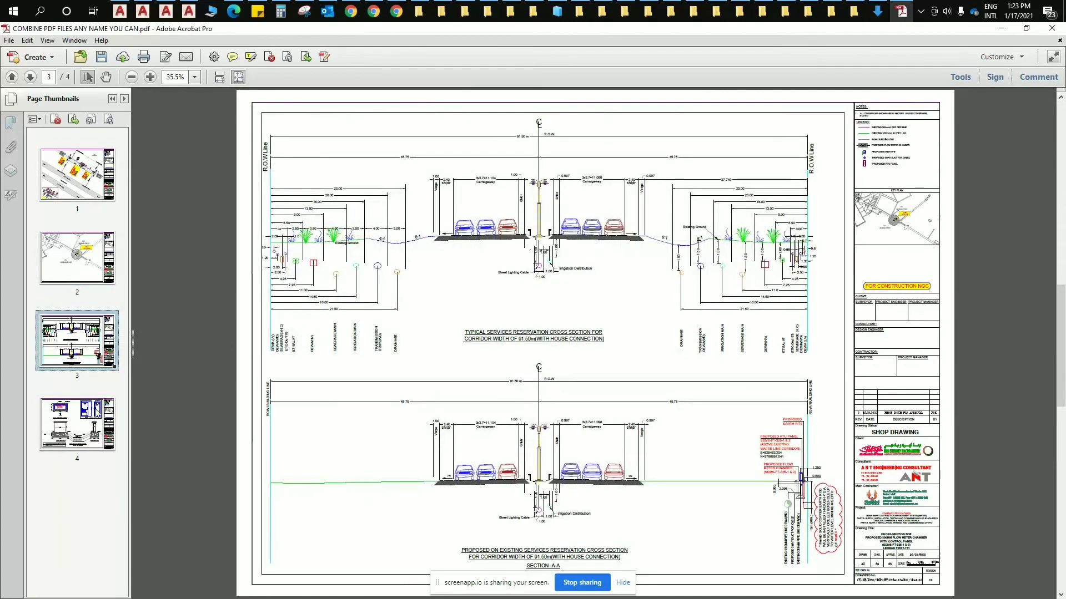
click(108, 425)
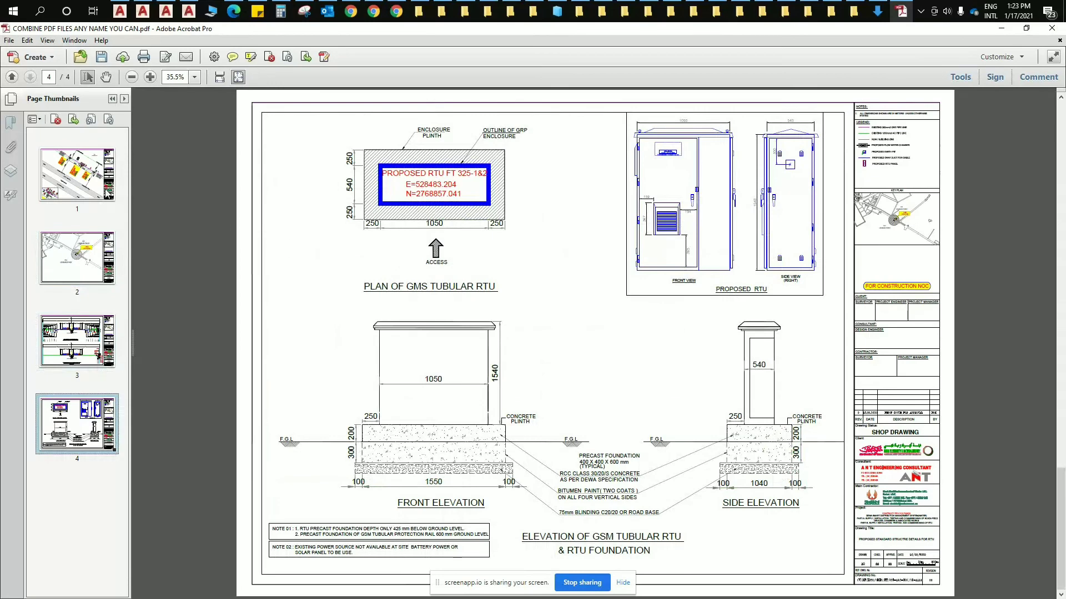
click(92, 175)
scroll(621, 233, up, 5)
middle_click(706, 230)
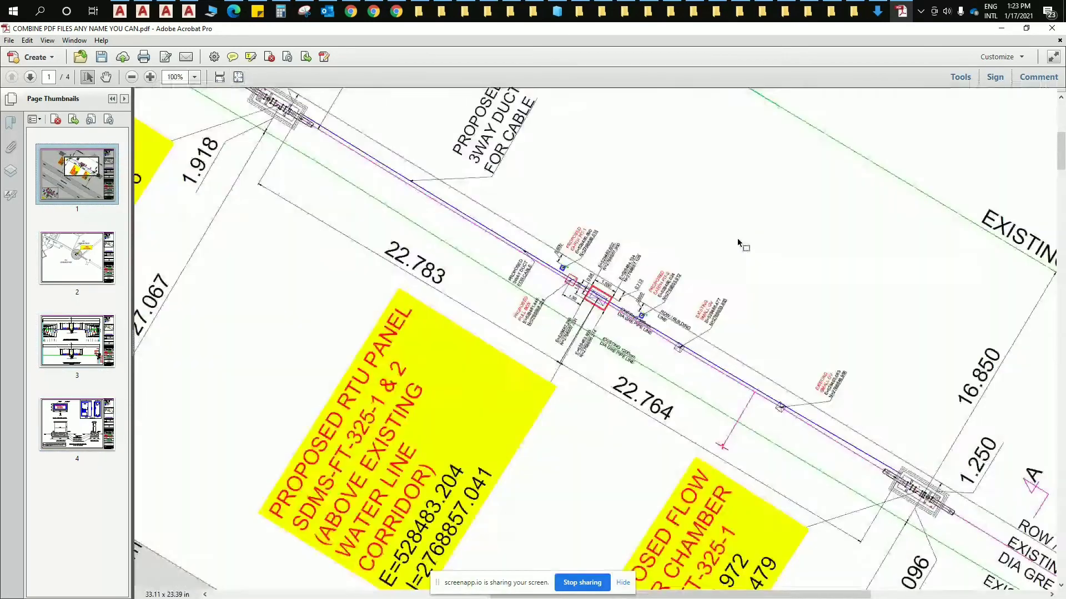
middle_click(741, 239)
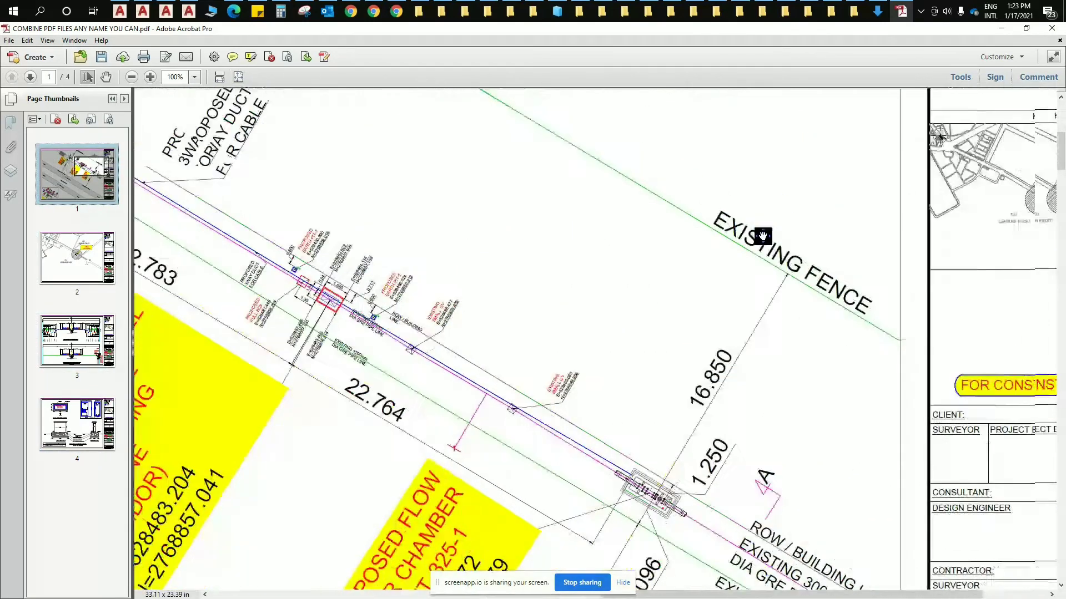
middle_click(826, 197)
scroll(603, 219, down, 1)
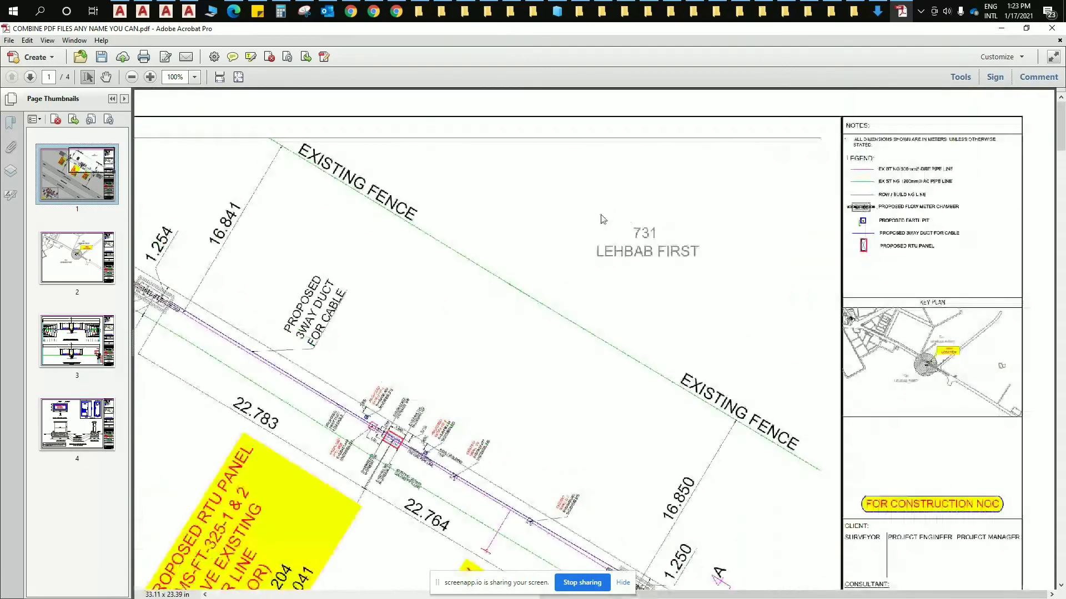
scroll(604, 220, down, 4)
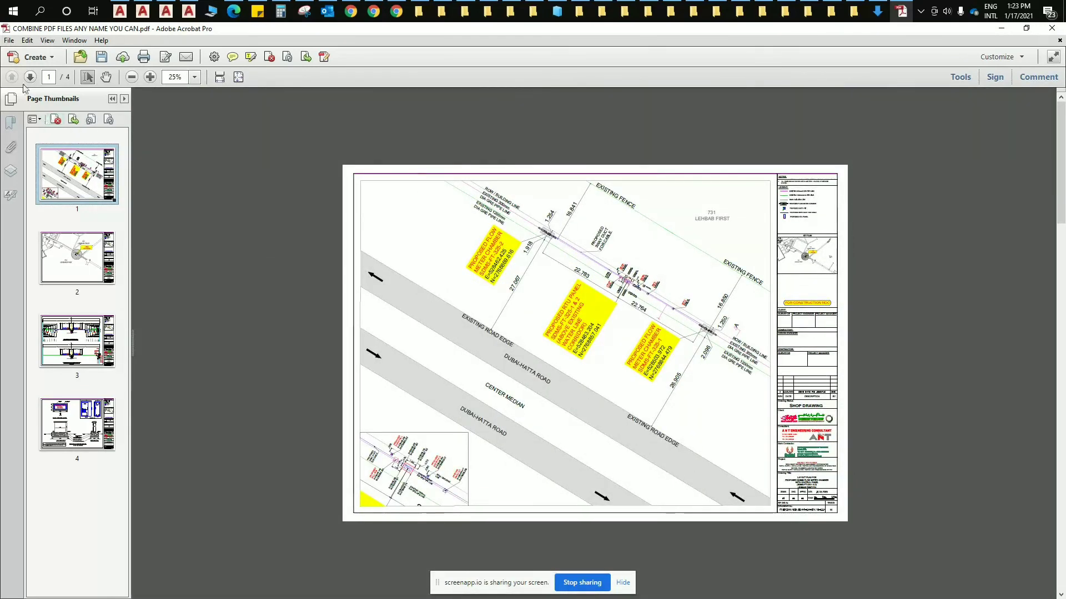
Step: Save the cleaned-up PDF under its existing name and exit Acrobat
click(10, 42)
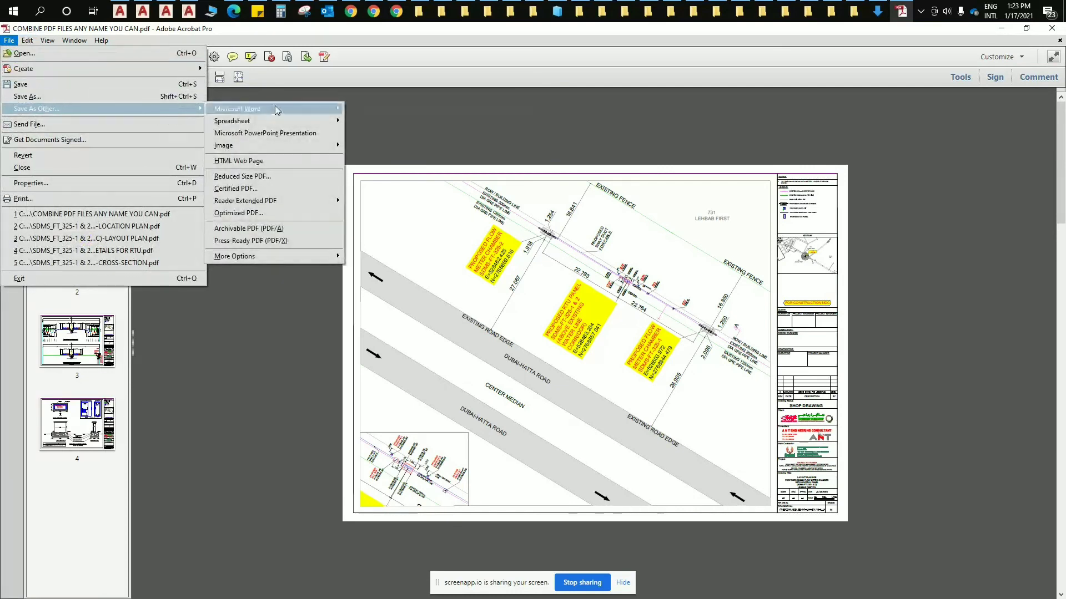
click(126, 83)
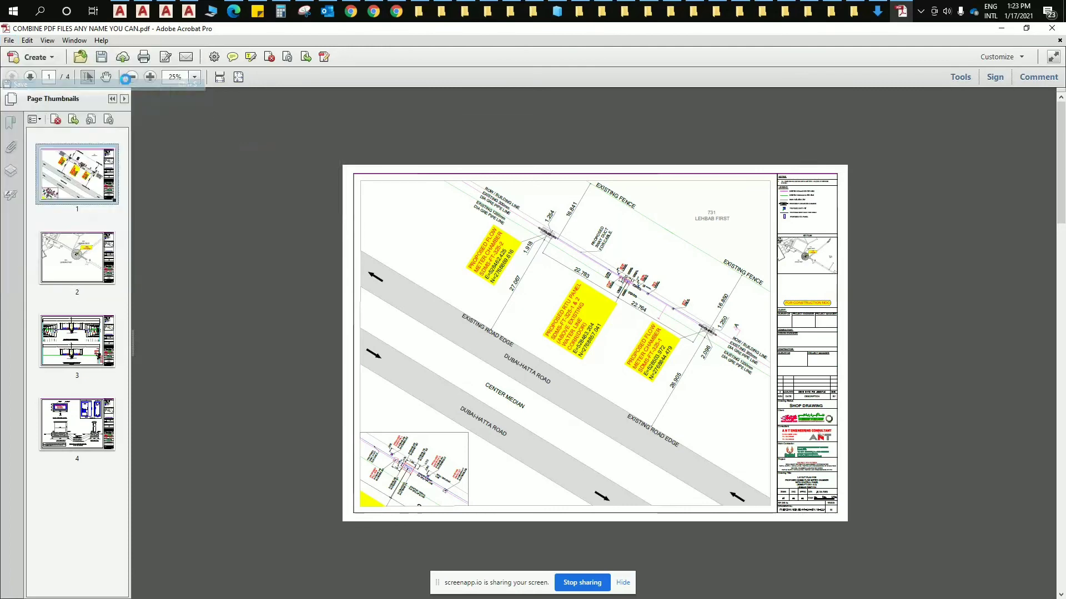
click(31, 46)
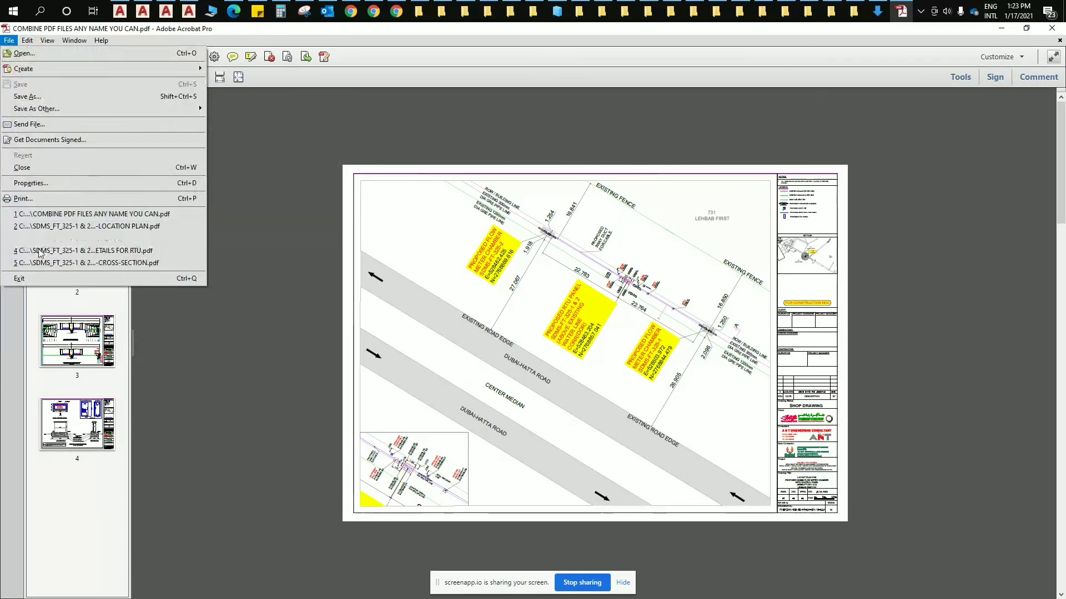
click(41, 280)
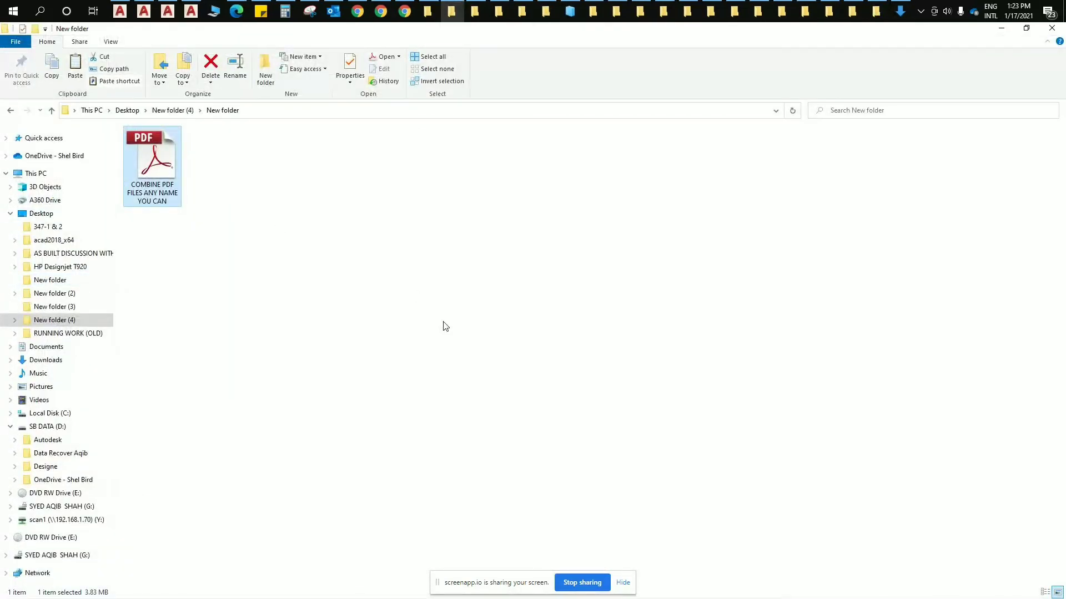
Step: Refresh the File Explorer folder that holds the combined PDF
click(218, 206)
right_click(230, 221)
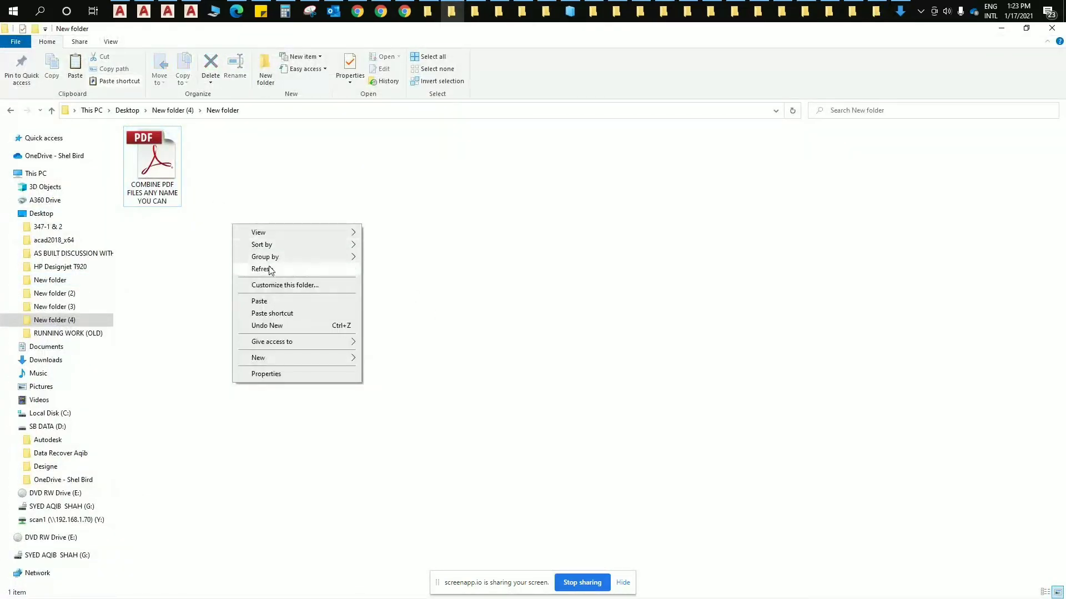